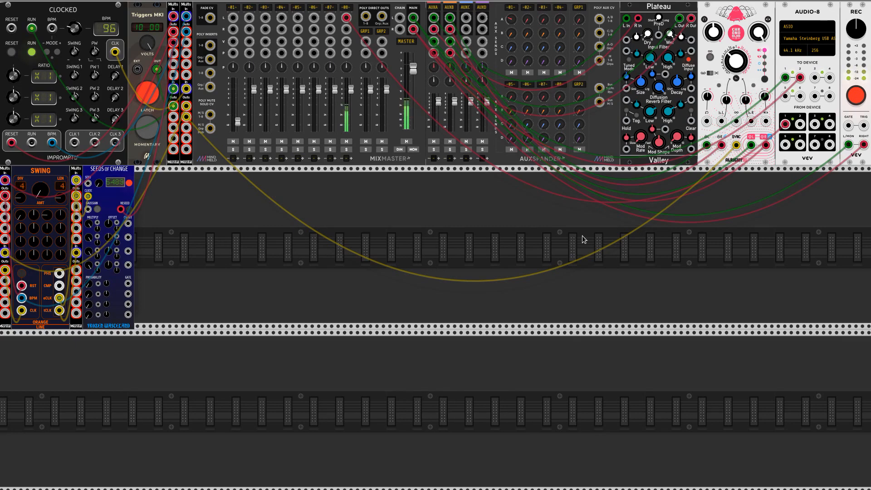
# Add a macro oscillator 2 module at the far end of the second rack row
pyautogui.rightClick(729, 249)
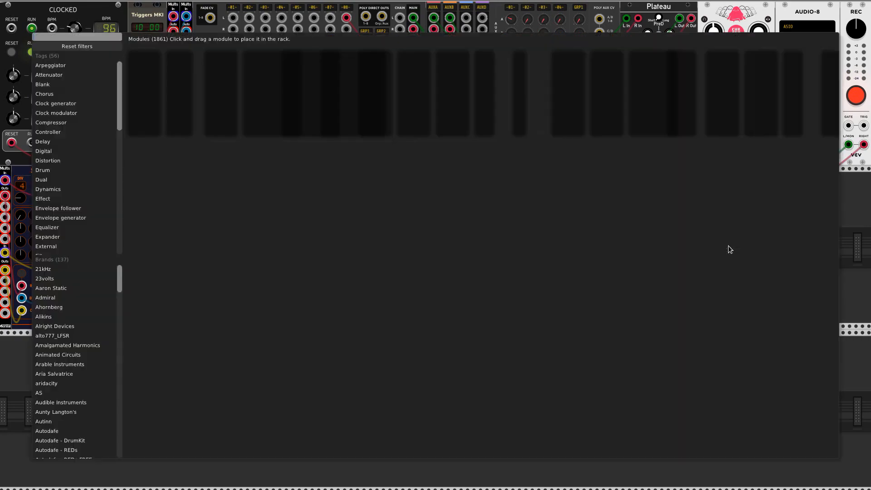
pyautogui.write('m')
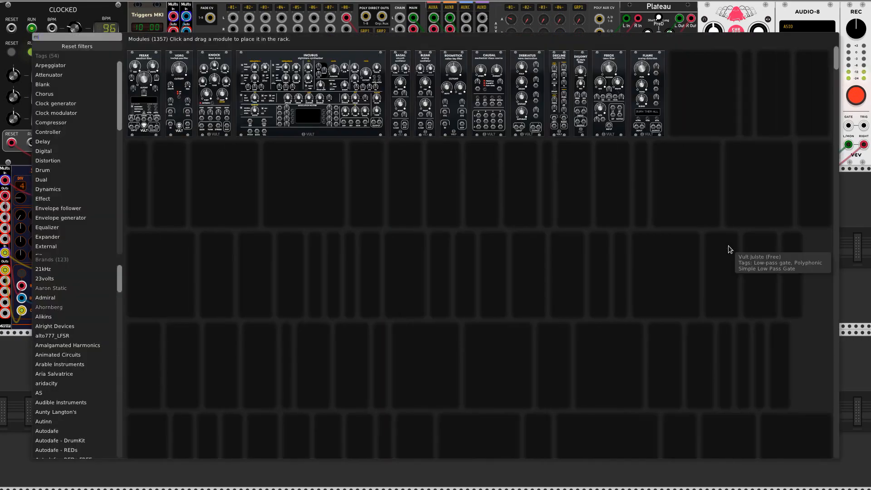
pyautogui.write('a')
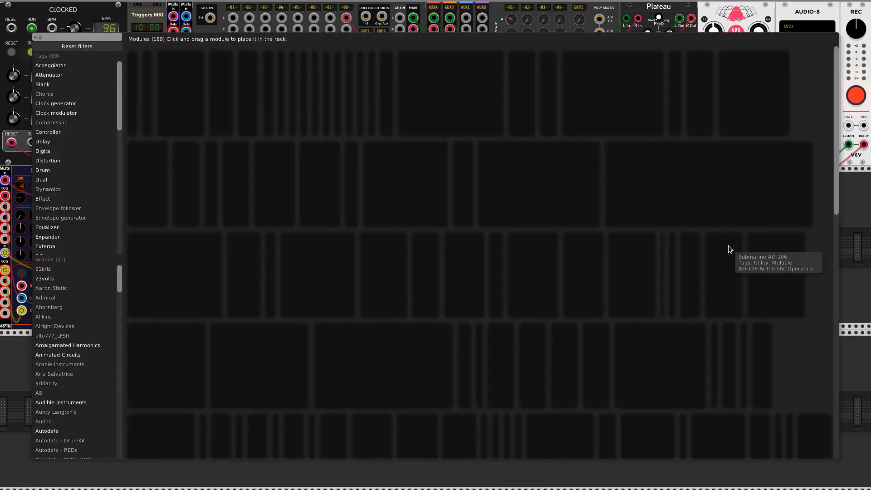
pyautogui.write('cro')
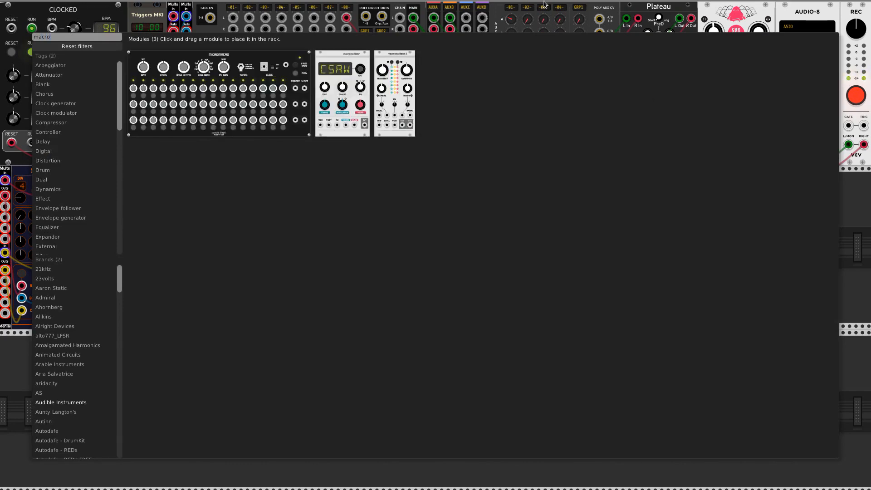
pyautogui.moveTo(408, 119); pyautogui.dragTo(848, 178)
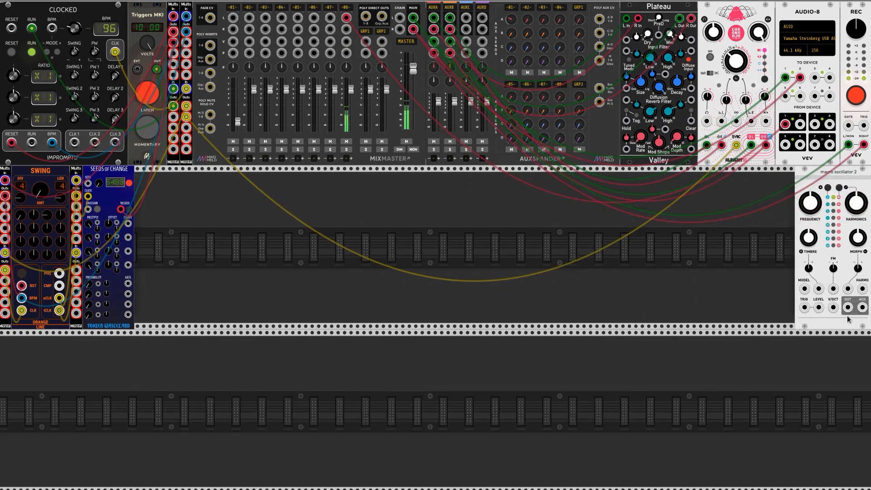
# Patch the macro oscillator's OUT to mixer channel 1 and its TRIG input to the clock multiple beside Swing, and fine-tune the channel 1 fader
pyautogui.moveTo(847, 308); pyautogui.dragTo(232, 19)
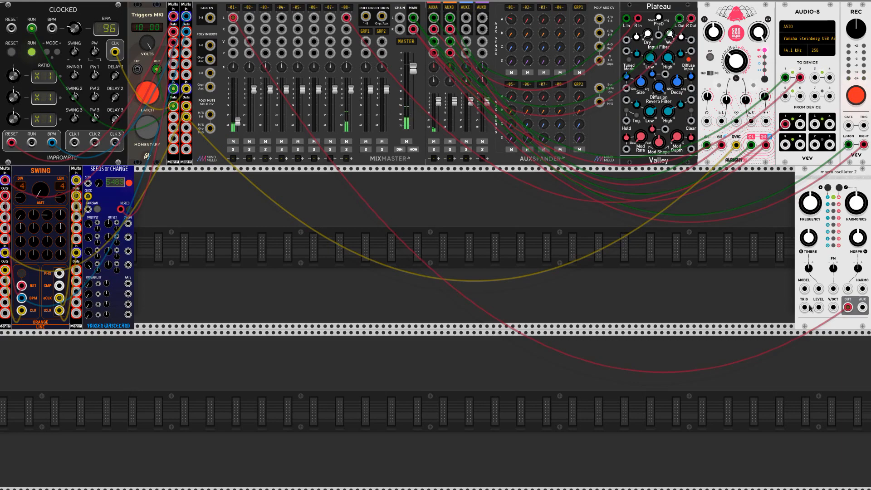
pyautogui.moveTo(805, 308); pyautogui.dragTo(95, 274)
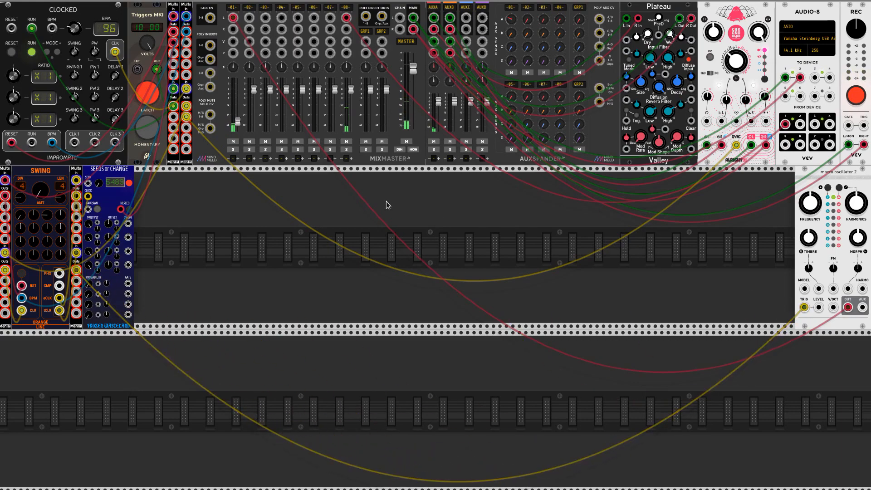
pyautogui.moveTo(241, 122); pyautogui.dragTo(241, 120)
# Add the Orange Line Mother module to the second rack row
pyautogui.rightClick(672, 253)
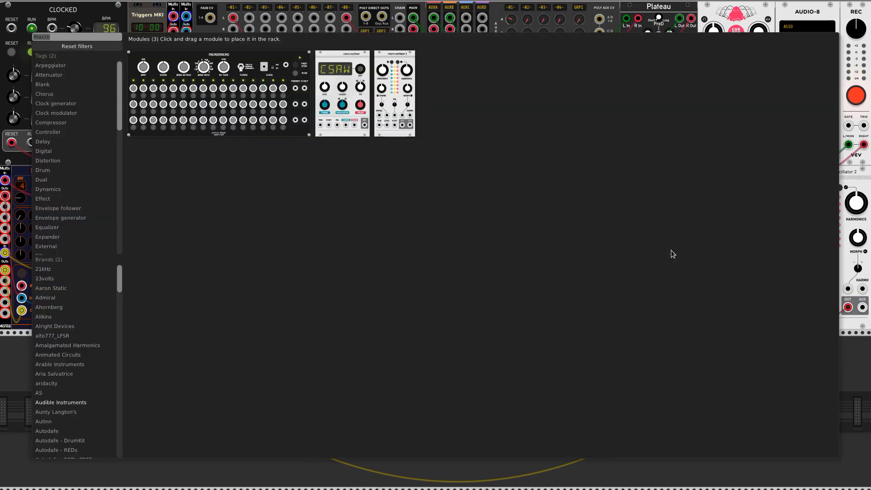
pyautogui.write('mother')
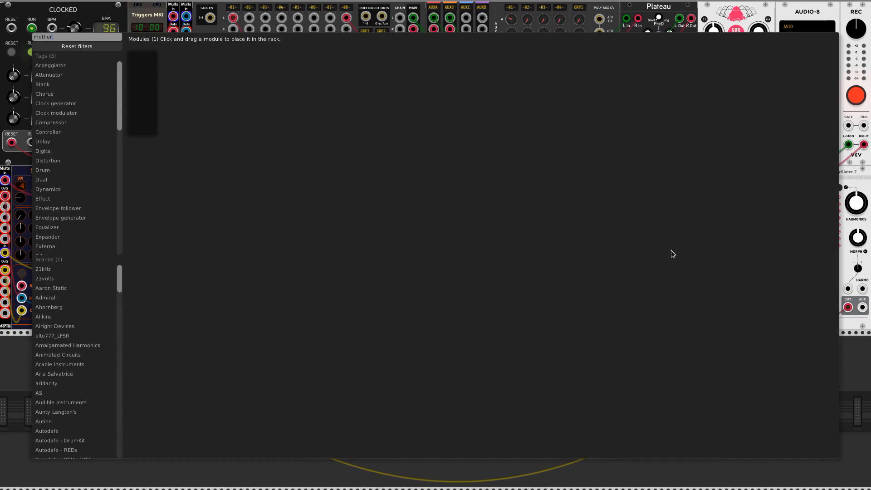
pyautogui.press('Return')
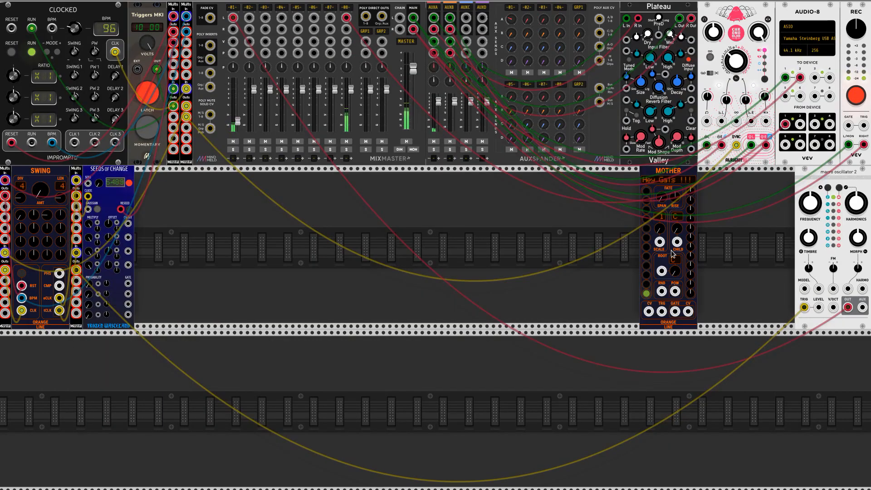
# Add the Orange Line Fence module directly beside Mother
pyautogui.press('Return')
pyautogui.write('f')
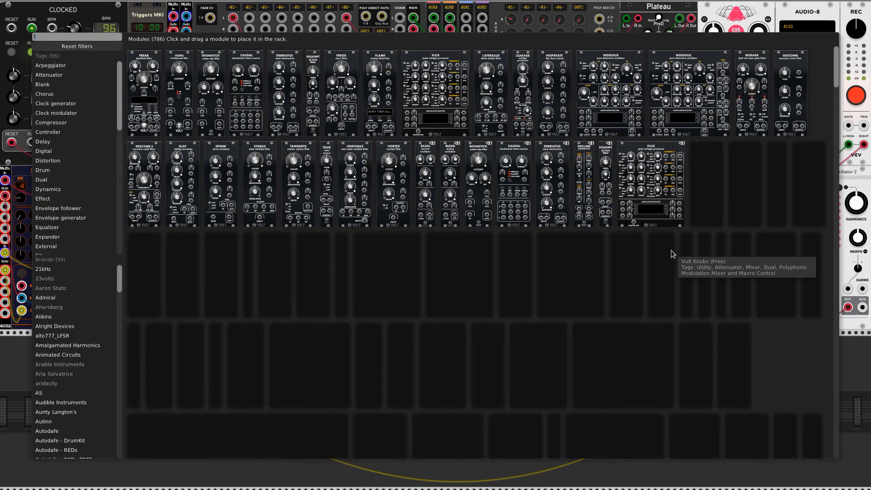
pyautogui.write('ence')
pyautogui.press('Return')
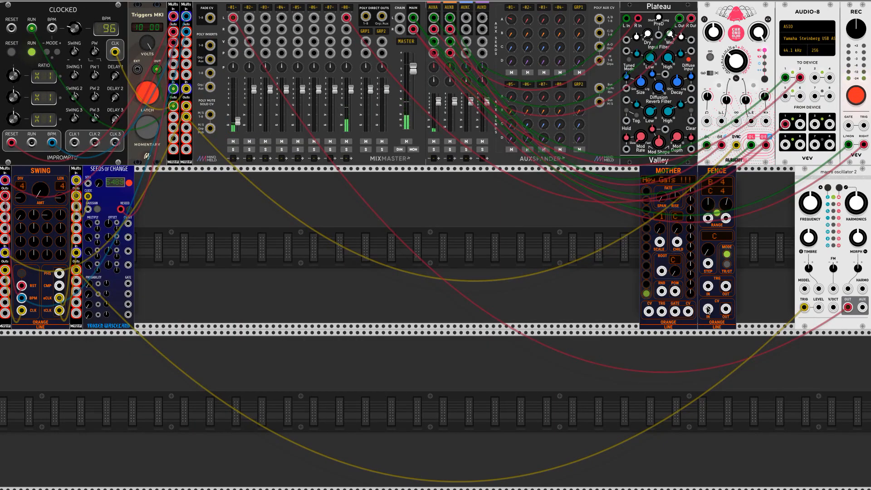
# Patch Mother's CV output through Fence into the oscillator's V/OCT input and move both modules next to the oscillator
pyautogui.moveTo(708, 310); pyautogui.dragTo(833, 308)
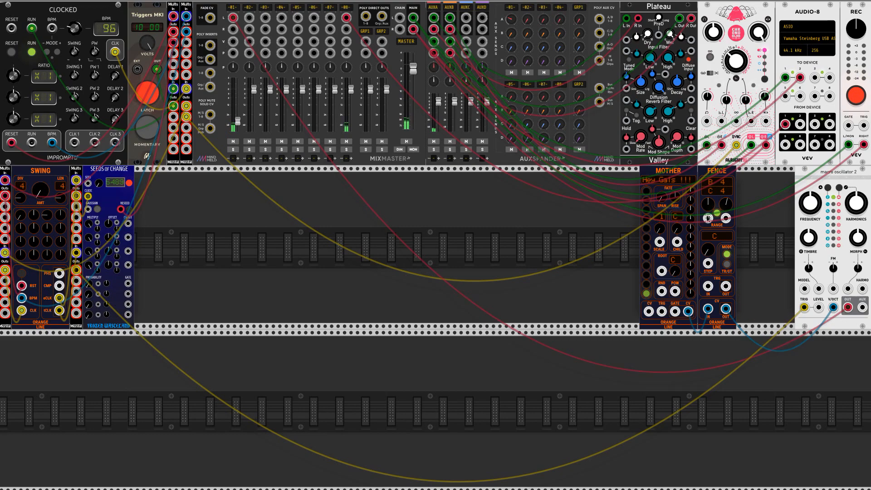
pyautogui.moveTo(722, 171); pyautogui.dragTo(775, 188)
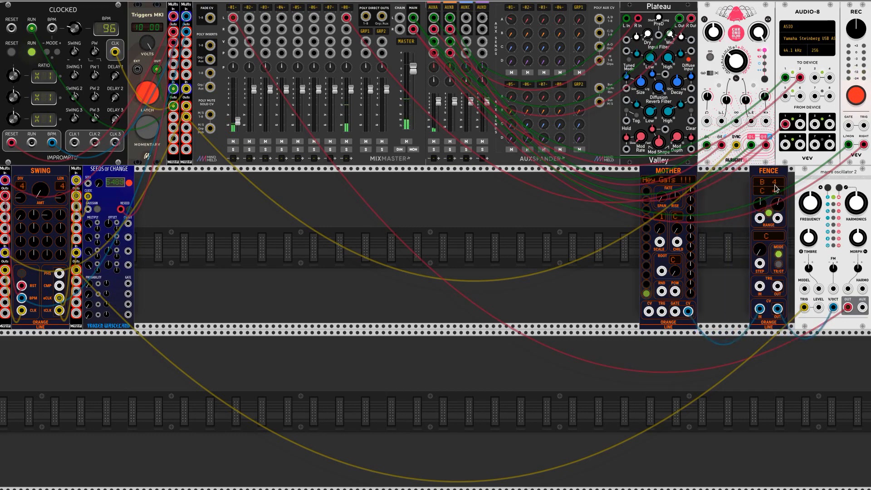
pyautogui.moveTo(678, 173); pyautogui.dragTo(728, 175)
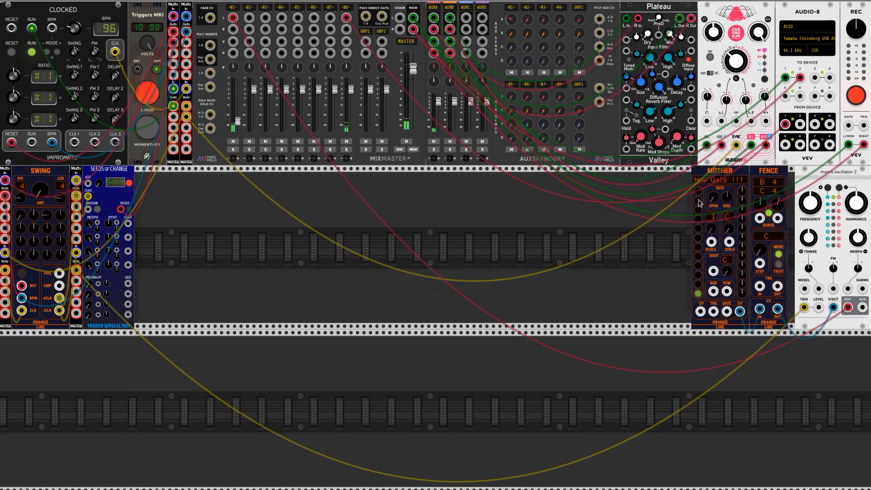
# Select the Major scale for the Mother module
pyautogui.rightClick(716, 173)
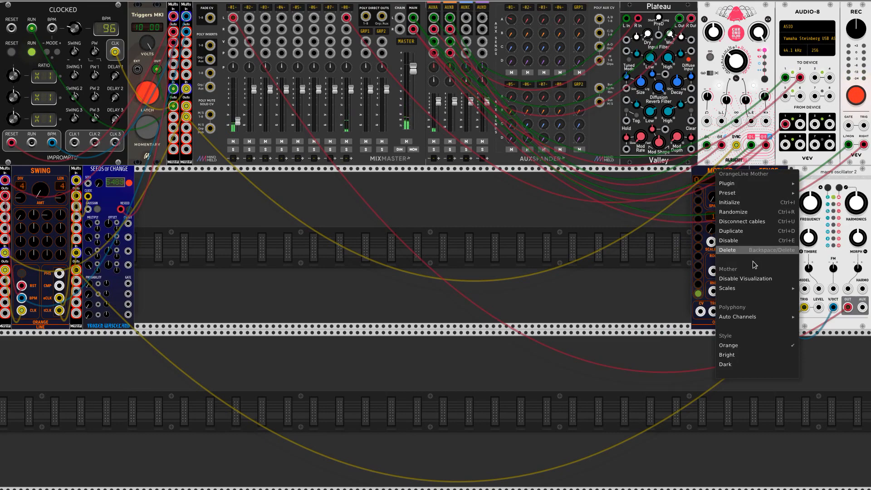
pyautogui.moveTo(758, 287)
pyautogui.click(796, 99)
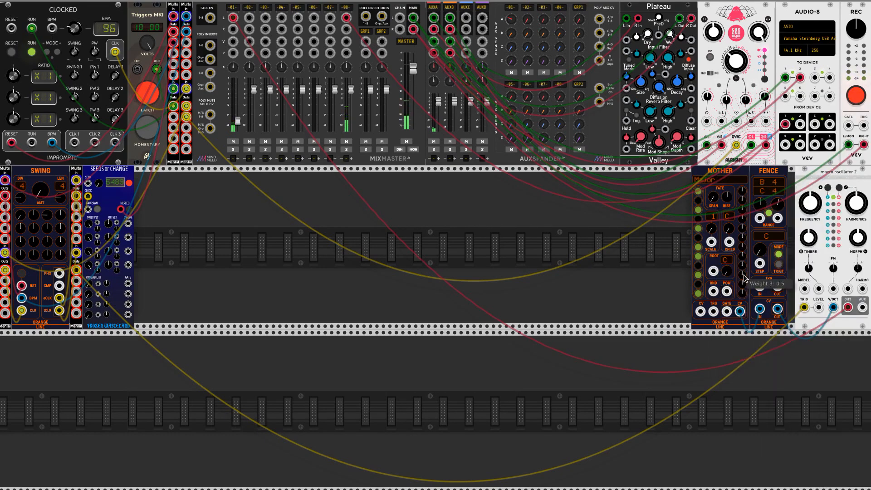
# Adjust individual note weights on Mother, including weights 3 and 6
pyautogui.moveTo(744, 274); pyautogui.dragTo(746, 252)
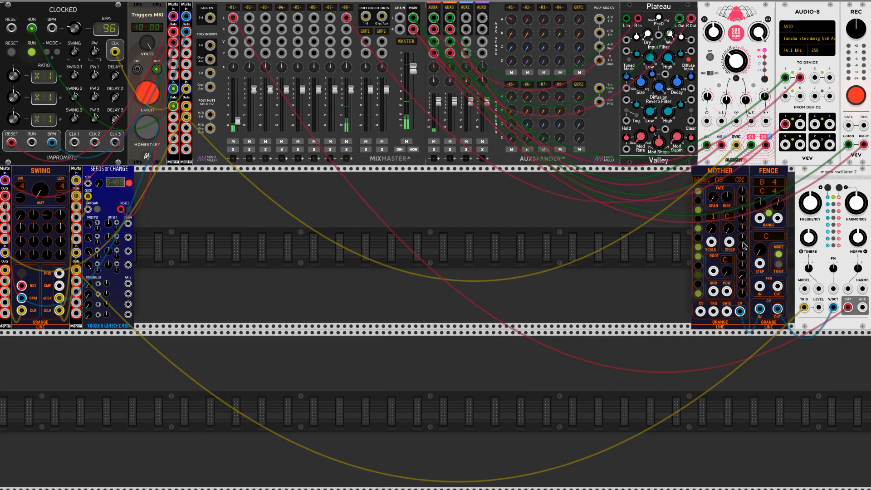
pyautogui.moveTo(744, 245); pyautogui.dragTo(745, 282)
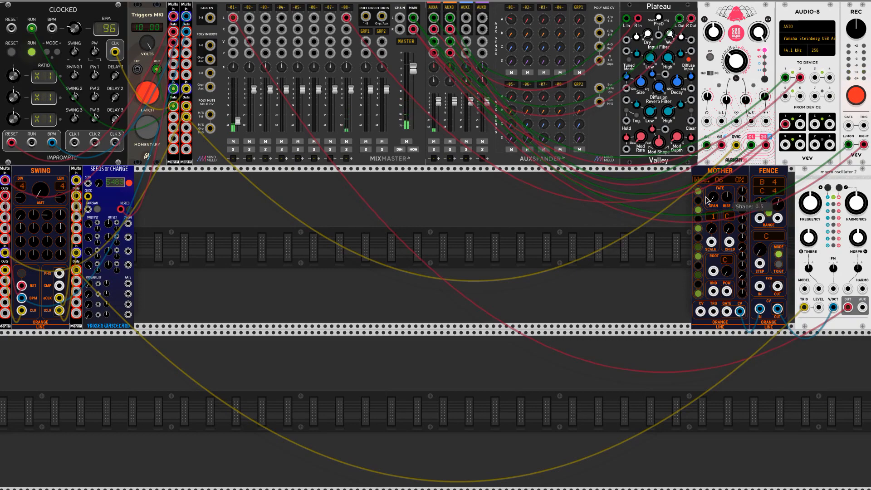
pyautogui.moveTo(742, 214); pyautogui.dragTo(743, 247)
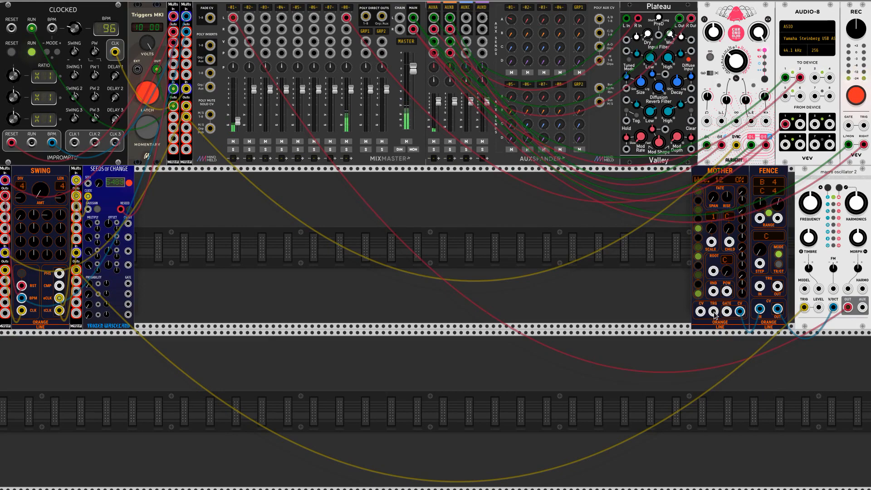
# Patch the clock multiple beside Swing into Mother's TRG input and raise Mother's Fate setting
pyautogui.moveTo(714, 311); pyautogui.dragTo(94, 285)
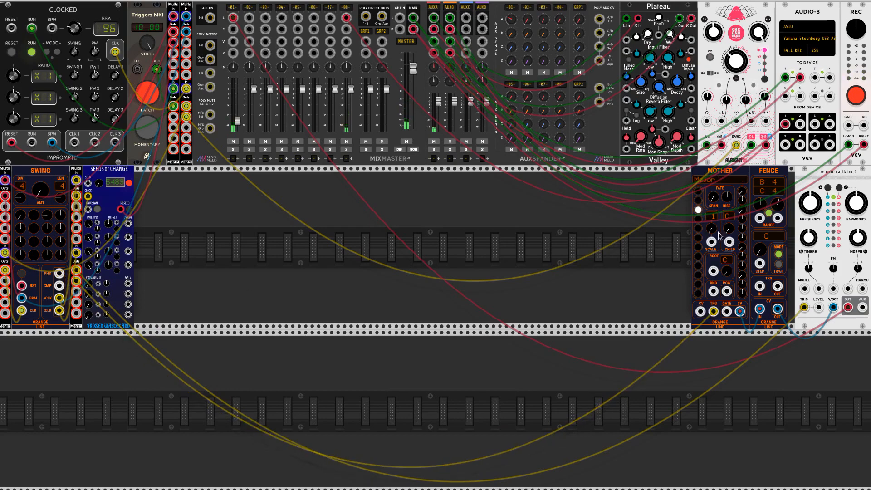
pyautogui.moveTo(713, 196); pyautogui.dragTo(713, 182)
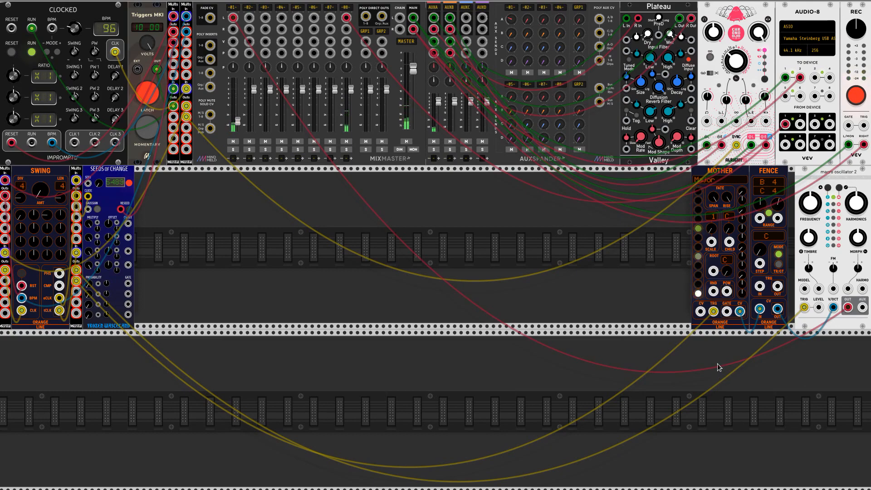
# Add a second Seeds of Change module to the second rack row, in the empty space ahead of Mother
pyautogui.rightClick(472, 263)
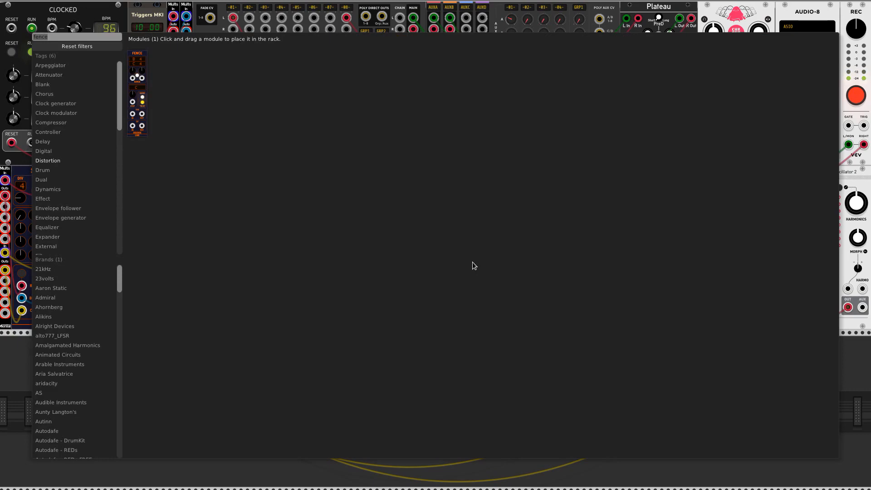
pyautogui.write('seed')
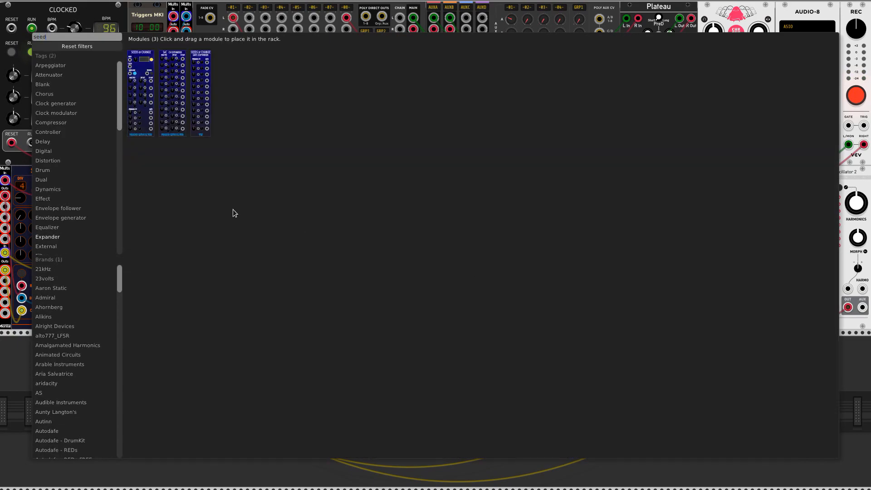
pyautogui.click(145, 108)
pyautogui.moveTo(153, 168); pyautogui.dragTo(561, 171)
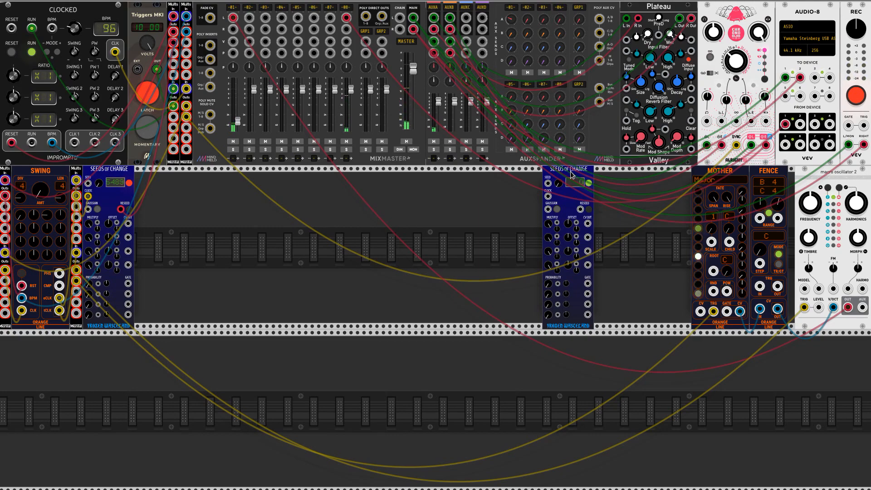
pyautogui.moveTo(570, 175); pyautogui.dragTo(590, 176)
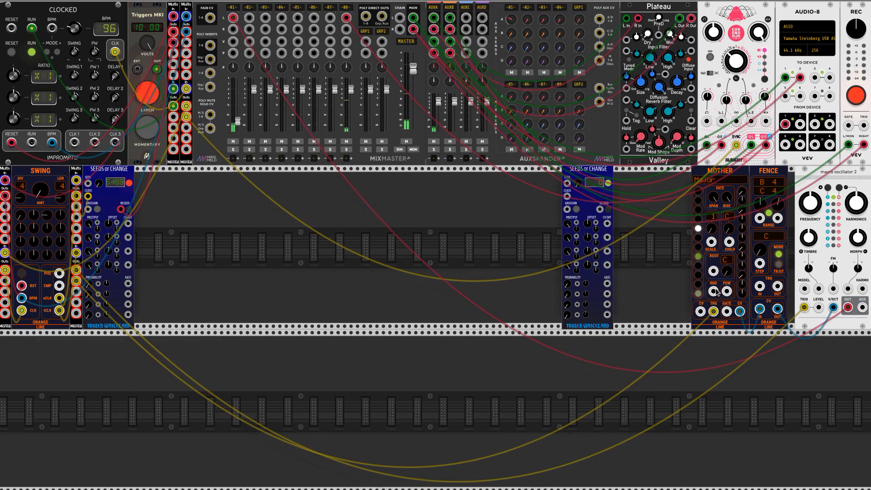
# Patch the new Seeds of Change's CV output to Mother's RND input, connect its clock and Reseed inputs, and move it closer to Mother
pyautogui.moveTo(716, 292); pyautogui.dragTo(607, 228)
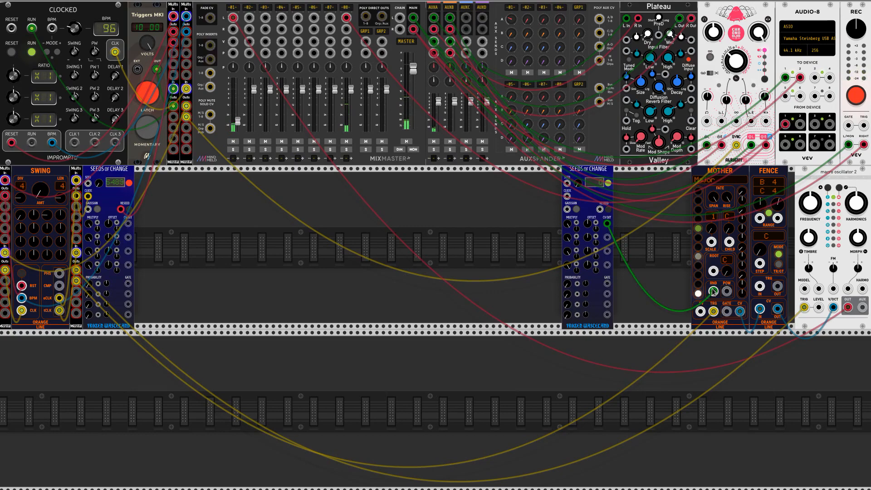
pyautogui.moveTo(713, 290)
pyautogui.mouseDown()
pyautogui.moveTo(676, 301)
pyautogui.moveTo(608, 226)
pyautogui.moveTo(708, 303)
pyautogui.moveTo(720, 298)
pyautogui.moveTo(714, 292)
pyautogui.mouseUp()
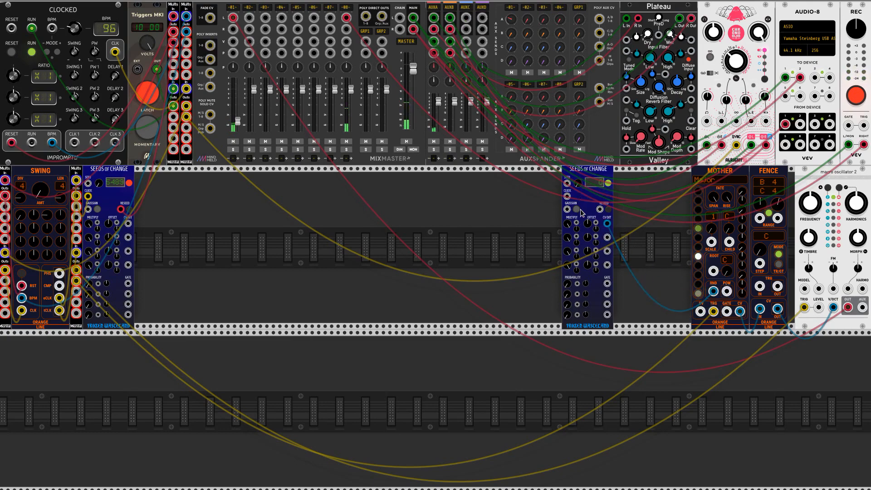
pyautogui.moveTo(568, 198); pyautogui.dragTo(220, 315)
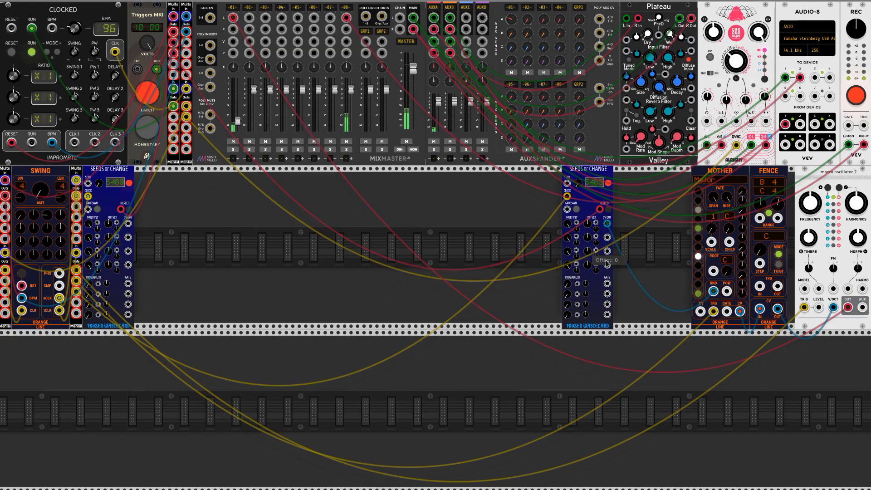
pyautogui.moveTo(613, 171); pyautogui.dragTo(665, 171)
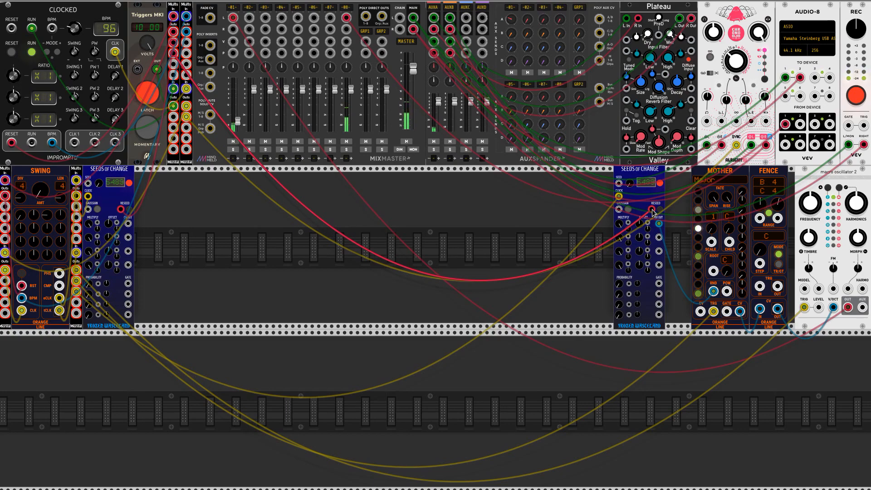
# Repatch the new Seeds of Change's Reseed input so it is driven by Clocked's CLK 1 output
pyautogui.moveTo(630, 186)
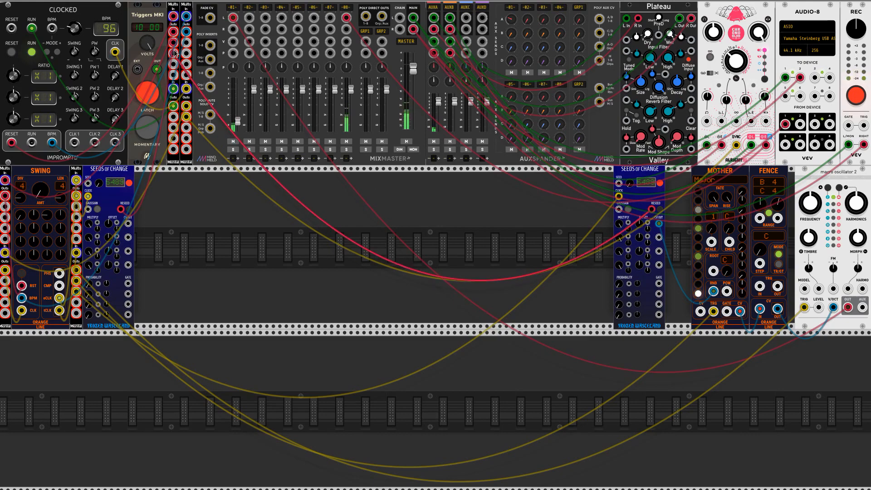
pyautogui.moveTo(174, 53); pyautogui.dragTo(75, 143)
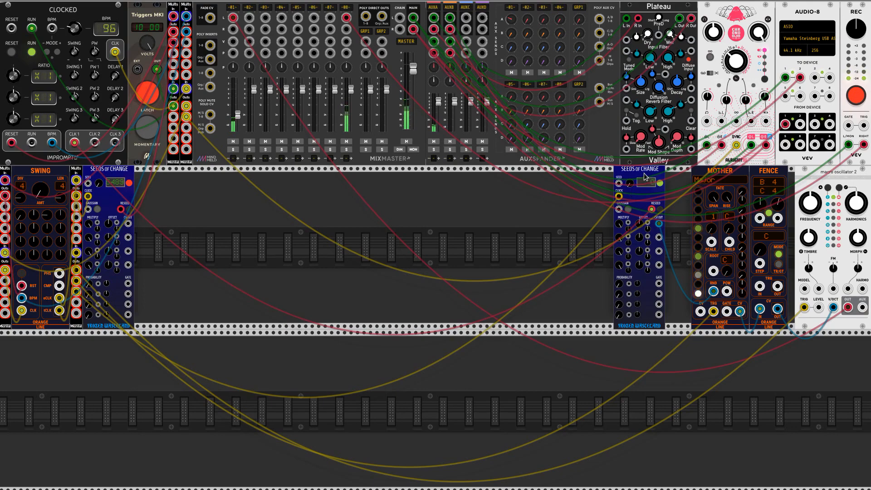
# Move the new Seeds of Change directly against Mother and raise its Seed value
pyautogui.moveTo(645, 177); pyautogui.dragTo(668, 183)
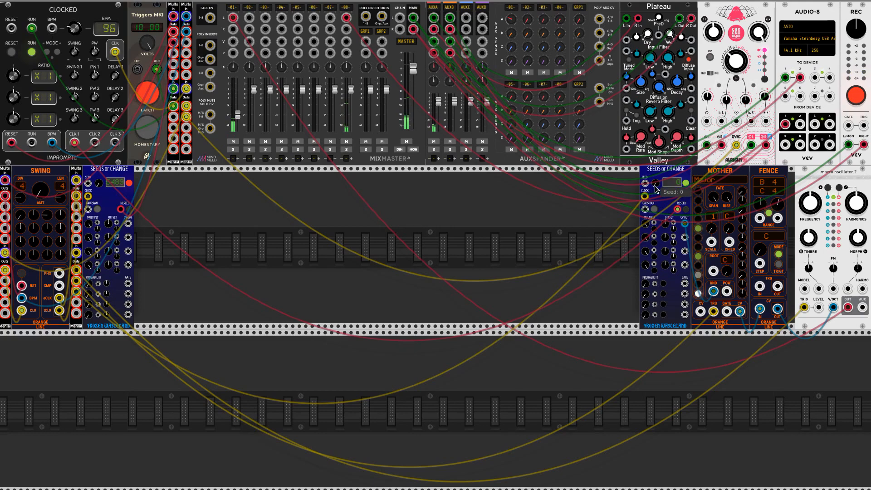
pyautogui.moveTo(656, 183); pyautogui.dragTo(655, 12)
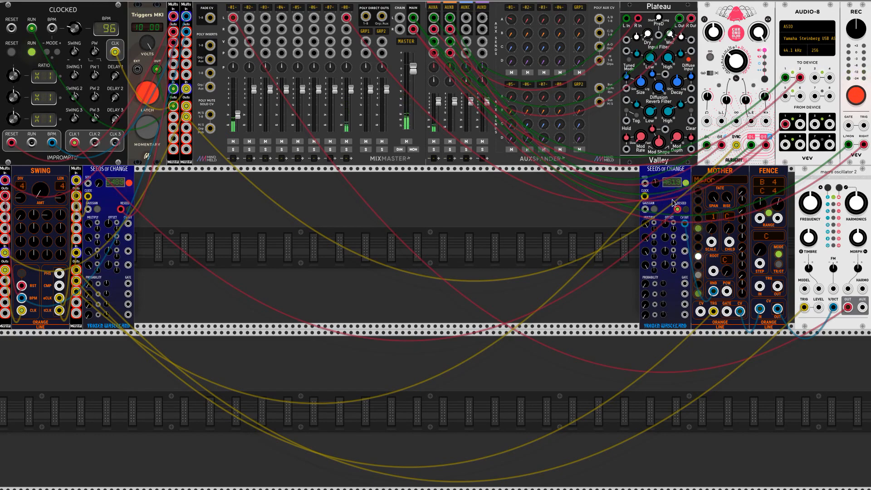
# Vary the Seed value of the Seeds of Change beside Mother up and down, finishing at 0
pyautogui.moveTo(657, 183); pyautogui.dragTo(657, 132)
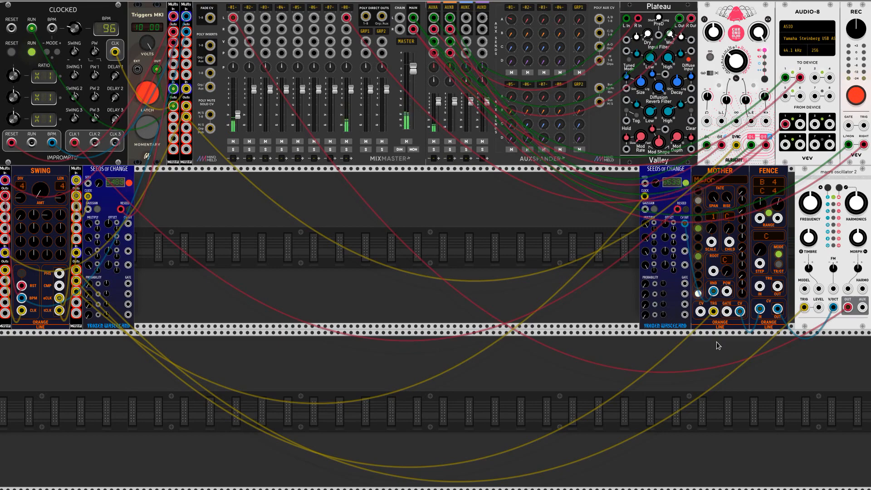
pyautogui.moveTo(656, 183); pyautogui.dragTo(656, 310)
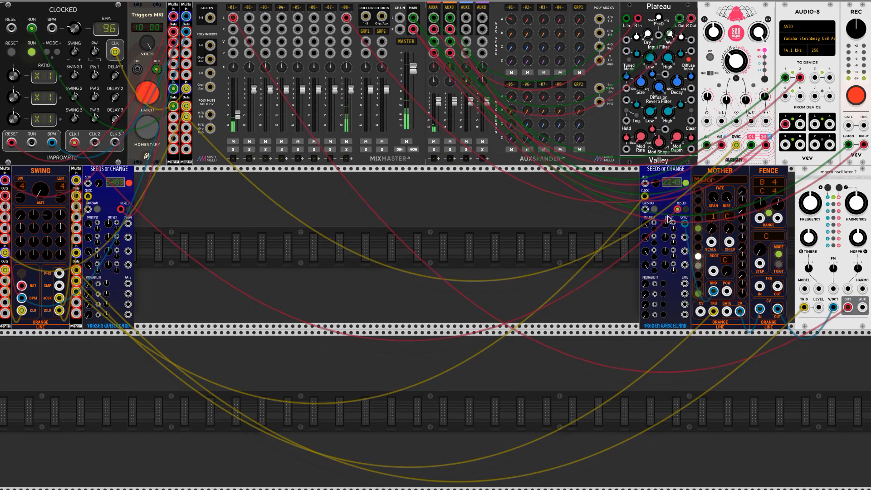
pyautogui.moveTo(656, 184)
pyautogui.moveTo(656, 184); pyautogui.dragTo(656, 240)
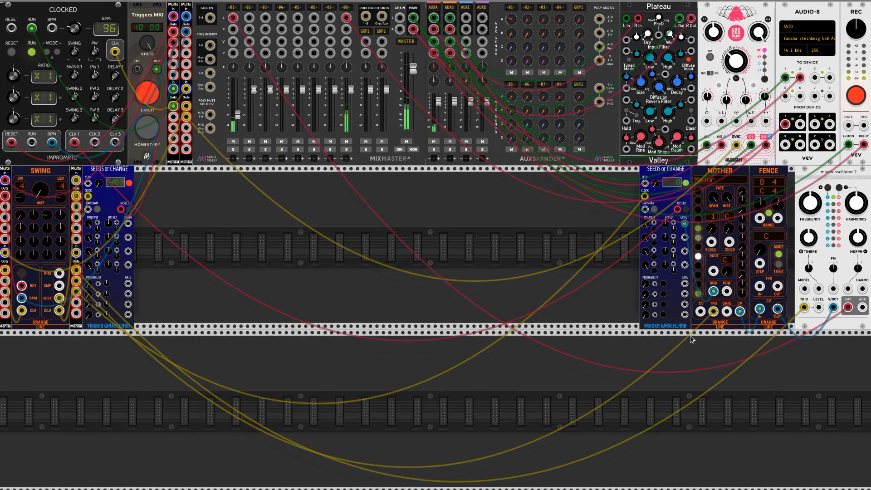
# Add The Gardener module to the second rack row and place it directly against the Seeds of Change beside Mother
pyautogui.rightClick(555, 217)
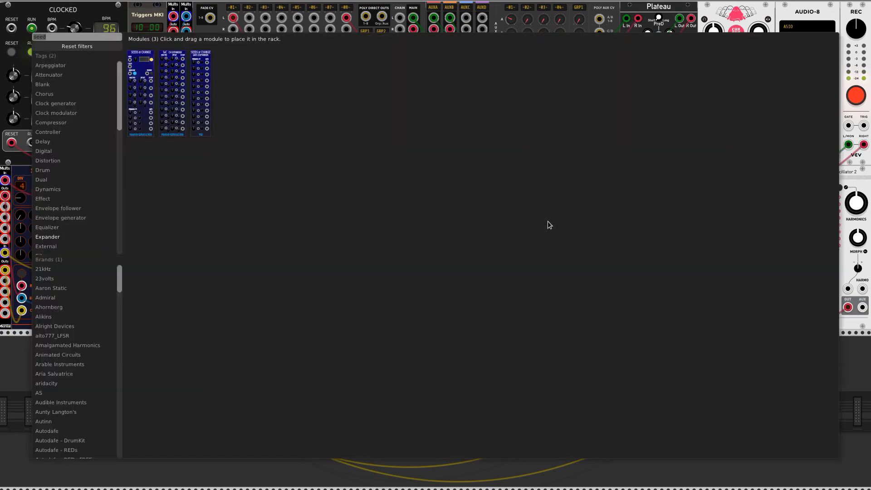
pyautogui.write('the gardener')
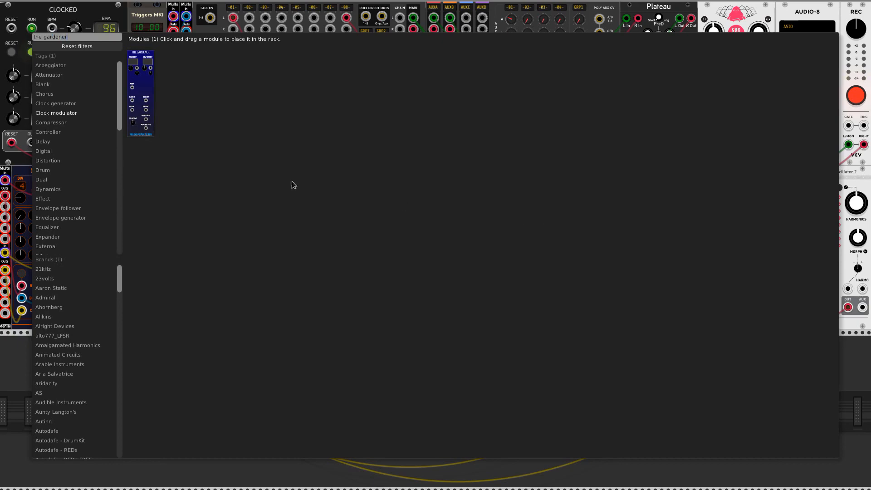
pyautogui.click(140, 84)
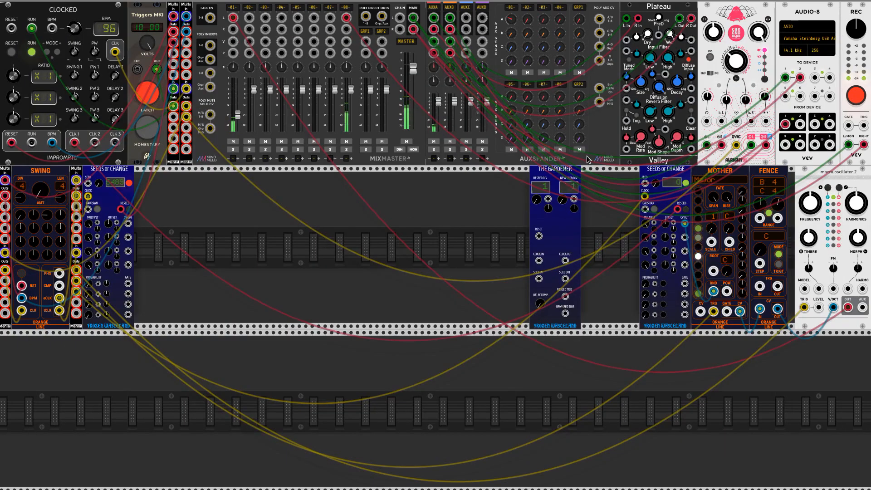
pyautogui.moveTo(544, 173); pyautogui.dragTo(615, 176)
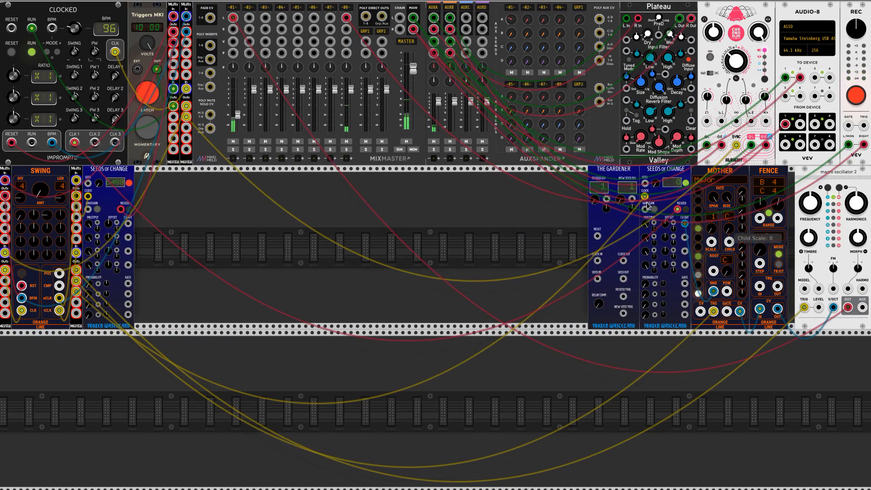
# Turn off the Triggers MKI latch and patch mult signals into The Gardener's Reset and Clock In, plus the first Seeds of Change's CV output into Seed In
pyautogui.click(143, 89)
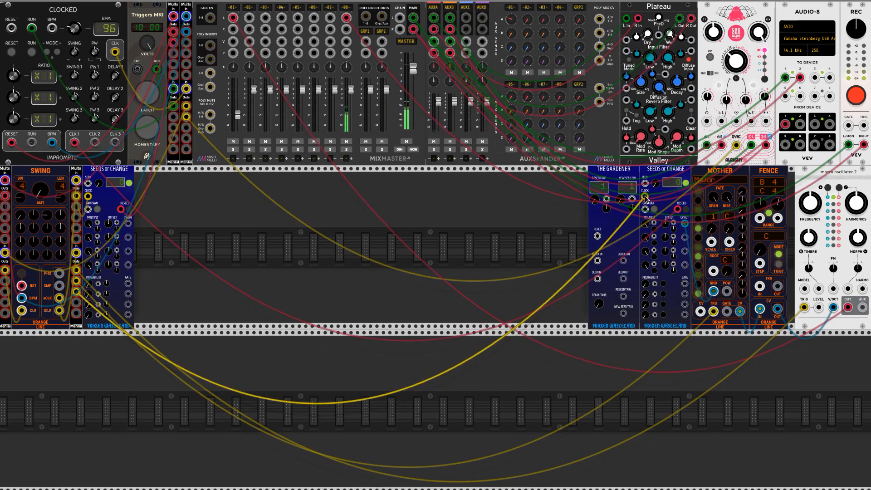
pyautogui.moveTo(646, 199); pyautogui.dragTo(173, 53)
pyautogui.click(597, 236)
pyautogui.click(598, 236)
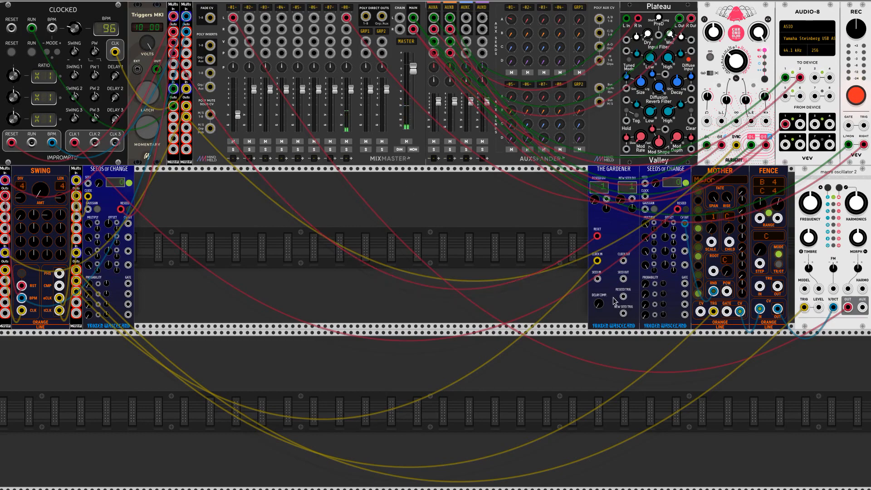
pyautogui.moveTo(597, 279); pyautogui.dragTo(597, 278)
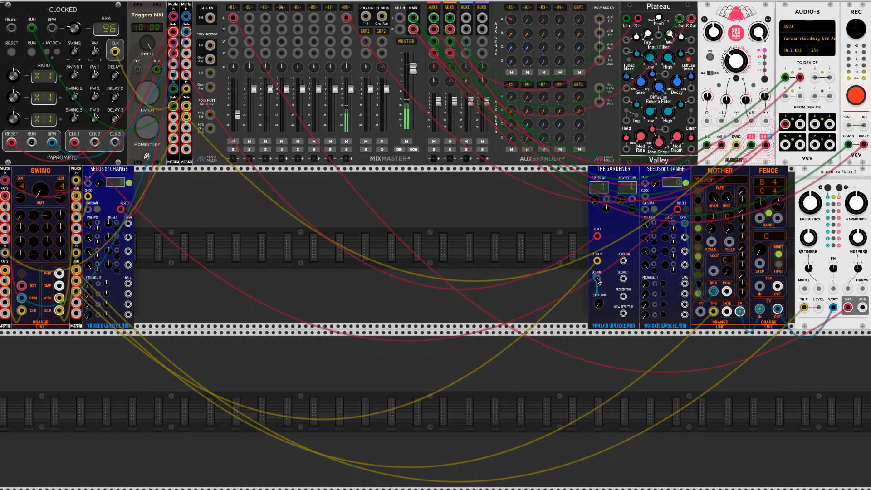
pyautogui.moveTo(597, 280); pyautogui.dragTo(128, 228)
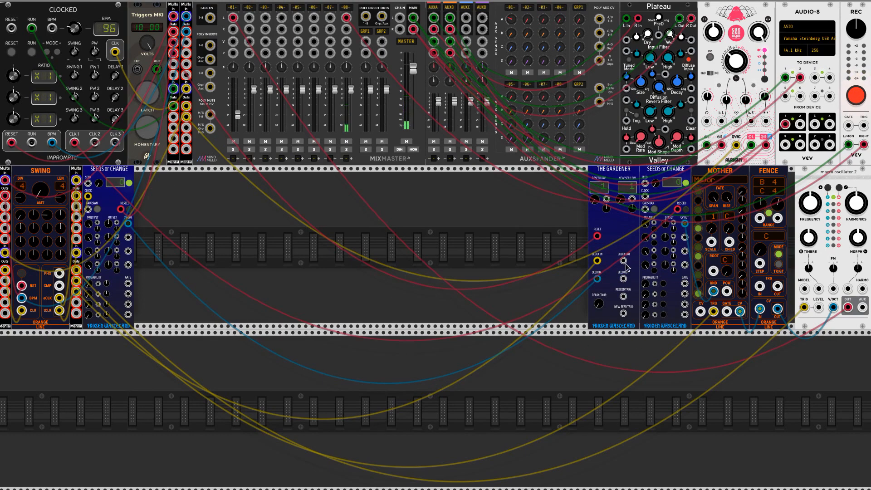
# Patch The Gardener's Clock Out, Seed Out and Reseed Trig to the adjacent Seeds of Change's Clock, Seed and Reseed inputs, replacing the CLK 1 connection
pyautogui.moveTo(626, 265)
pyautogui.mouseDown()
pyautogui.moveTo(645, 185)
pyautogui.moveTo(624, 278)
pyautogui.mouseUp()
pyautogui.click(645, 185)
pyautogui.click(645, 185)
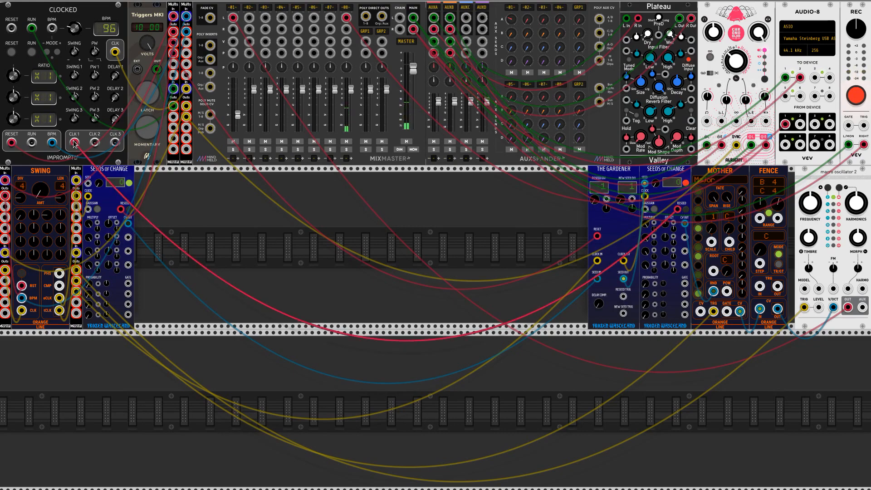
pyautogui.moveTo(74, 143); pyautogui.dragTo(623, 297)
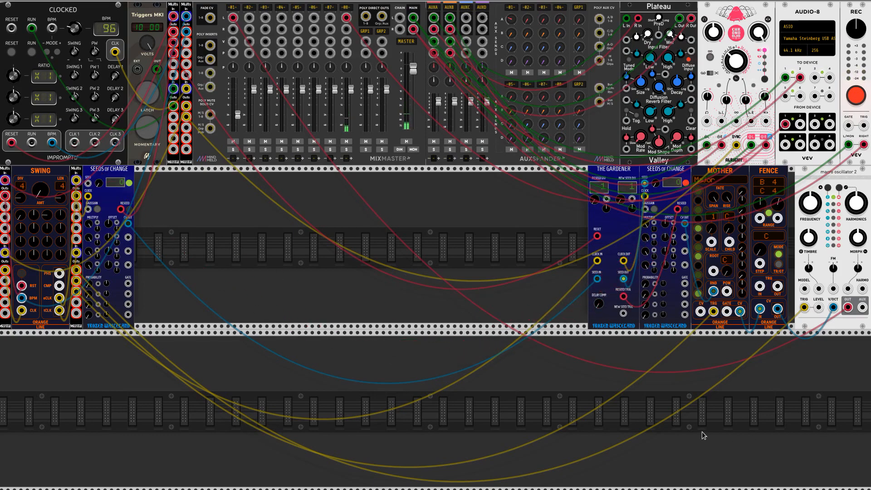
# Set The Gardener's New Seed division to 16 and its Reseed division to 4
pyautogui.rightClick(620, 201)
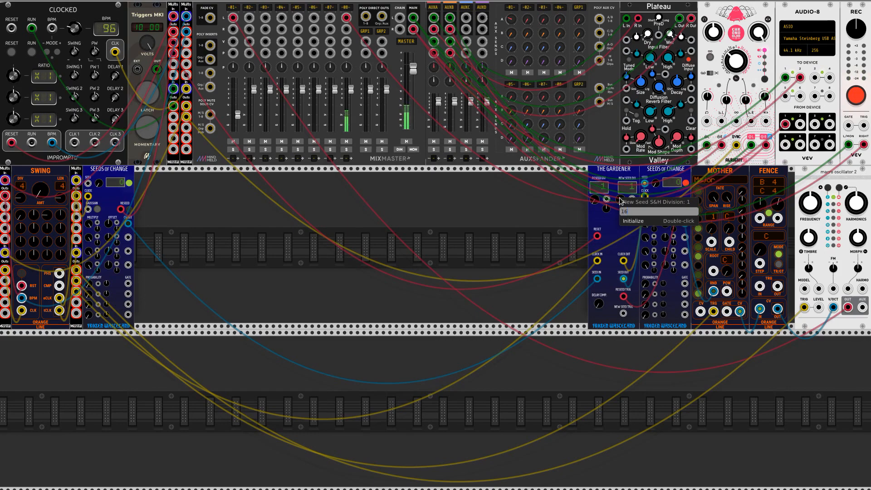
pyautogui.press('Return')
pyautogui.rightClick(595, 201)
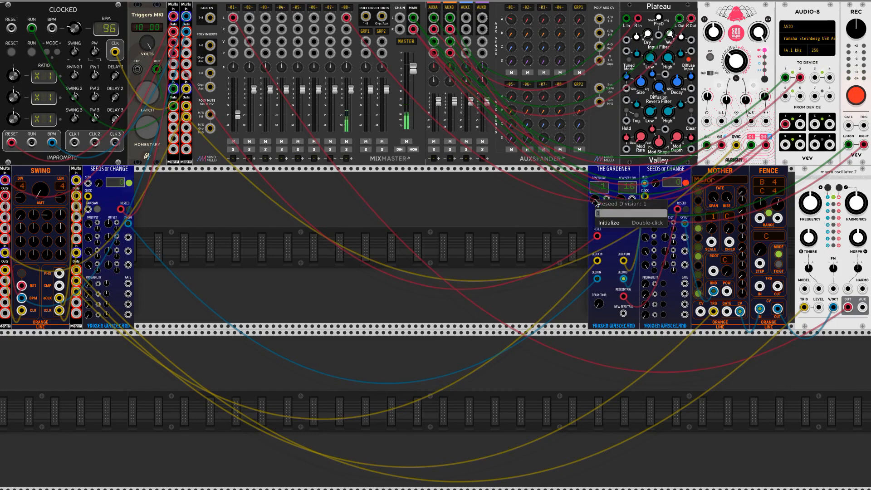
pyautogui.press('Return')
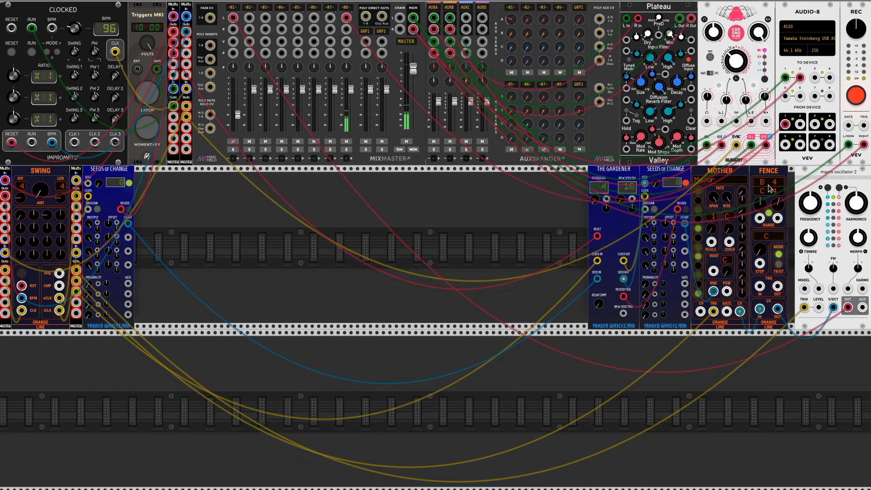
# Turn on the Triggers MKI latch and set The Gardener's New Seed division to 32
pyautogui.scroll(5, 768, 185)
pyautogui.moveTo(614, 339); pyautogui.dragTo(605, 251)
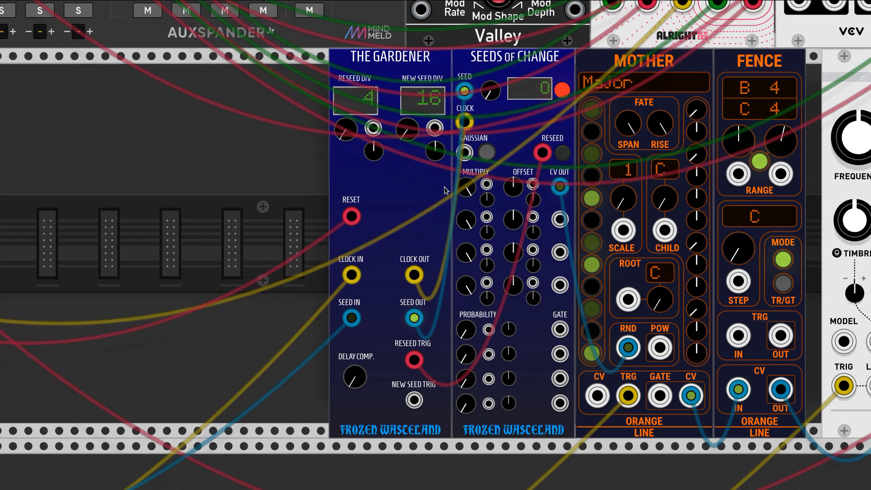
pyautogui.scroll(-4, 443, 185)
pyautogui.moveTo(230, 190); pyautogui.dragTo(348, 325)
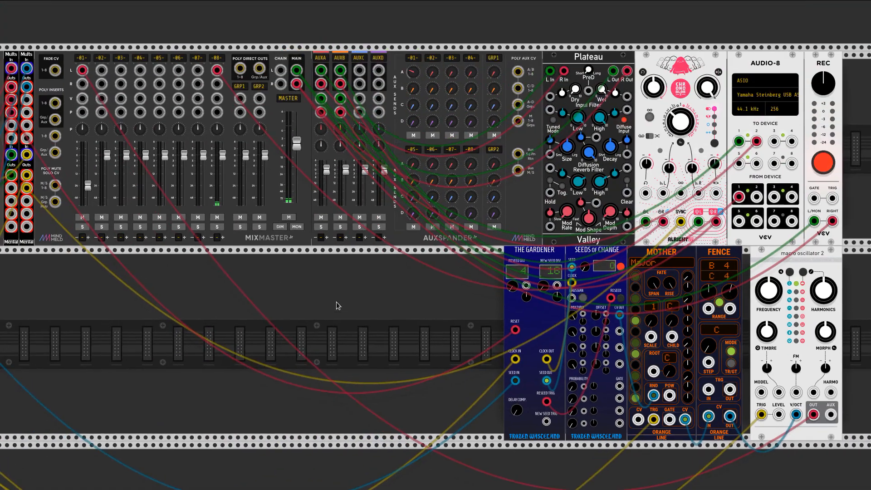
pyautogui.scroll(-1, 155, 298)
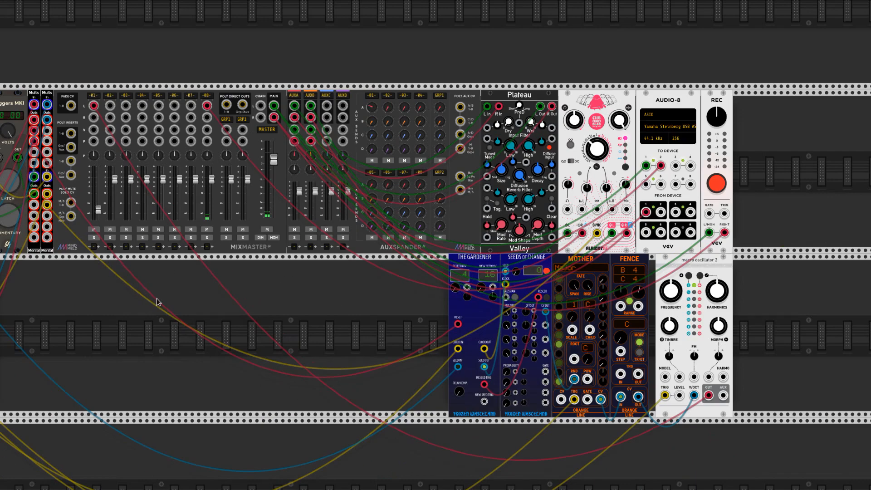
pyautogui.moveTo(229, 323); pyautogui.dragTo(332, 247)
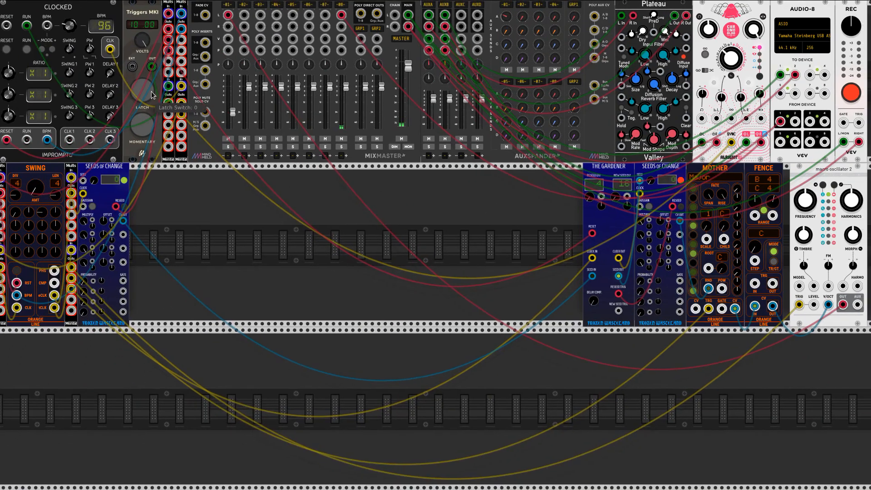
pyautogui.moveTo(442, 262); pyautogui.dragTo(445, 260)
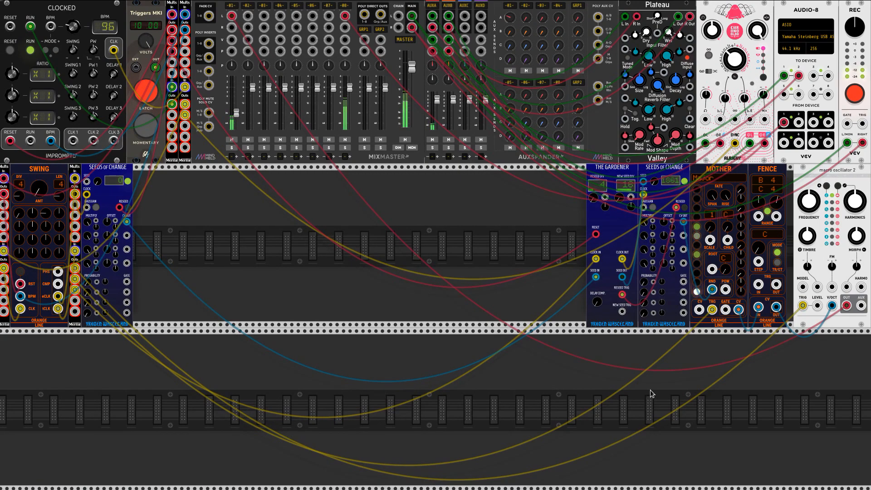
pyautogui.rightClick(620, 200)
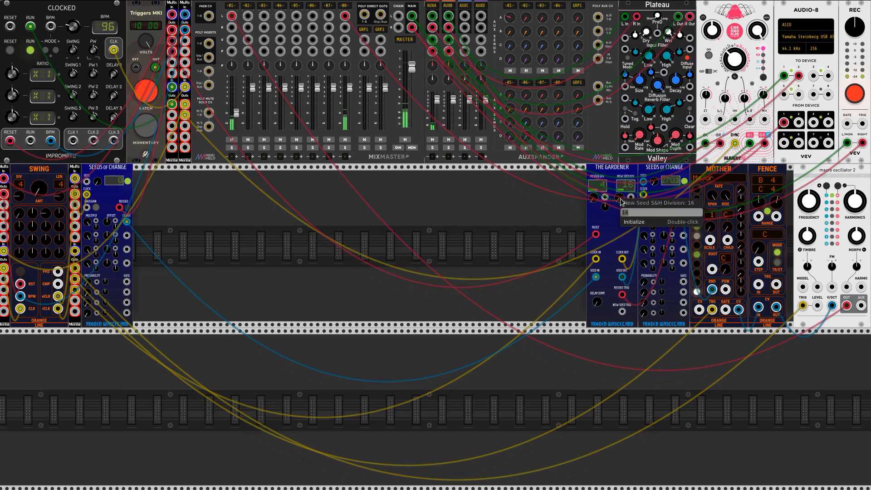
pyautogui.write('32')
pyautogui.press('Return')
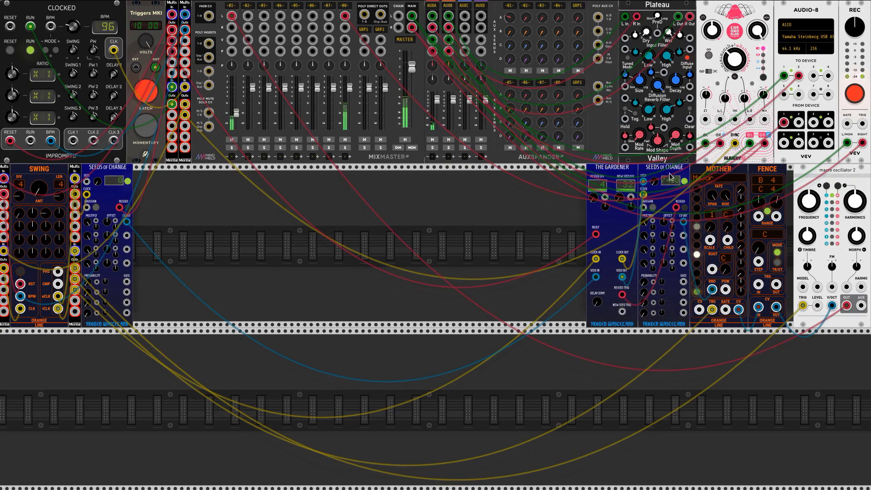
# Shift The Gardener and its adjacent Seeds of Change together away from Mother, and duplicate The Gardener
pyautogui.moveTo(670, 176); pyautogui.dragTo(636, 192)
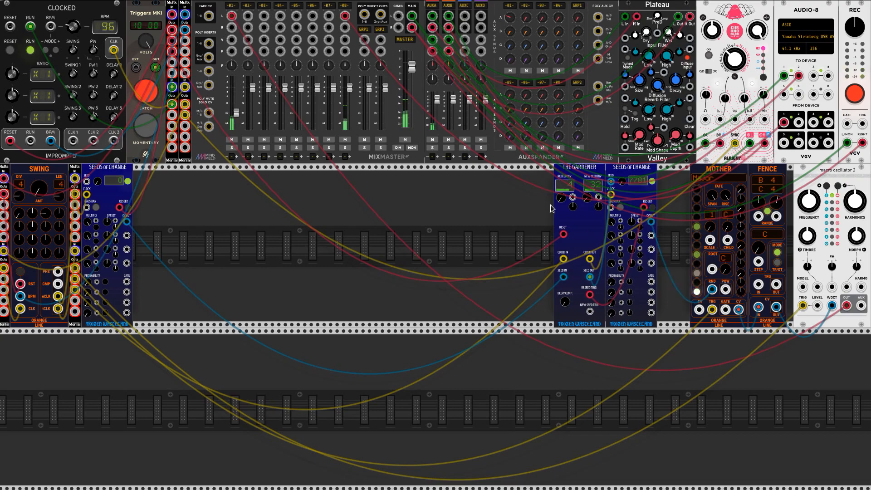
pyautogui.click(599, 197)
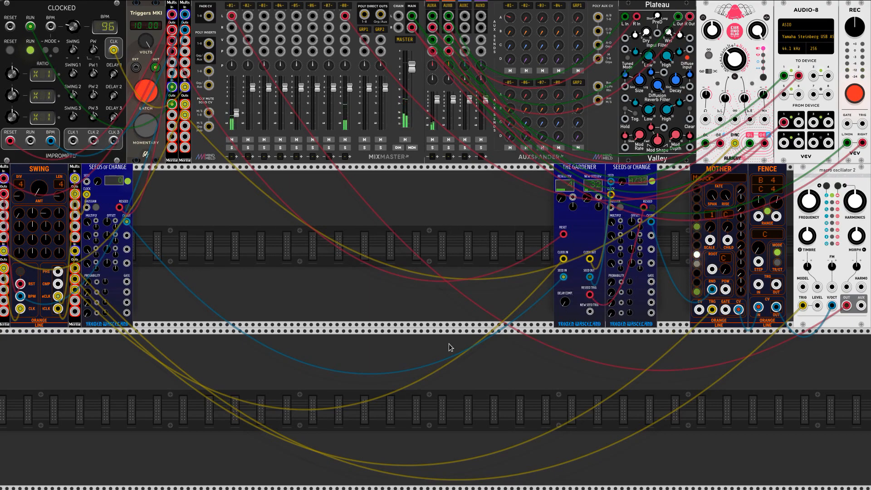
pyautogui.rightClick(584, 166)
pyautogui.click(620, 228)
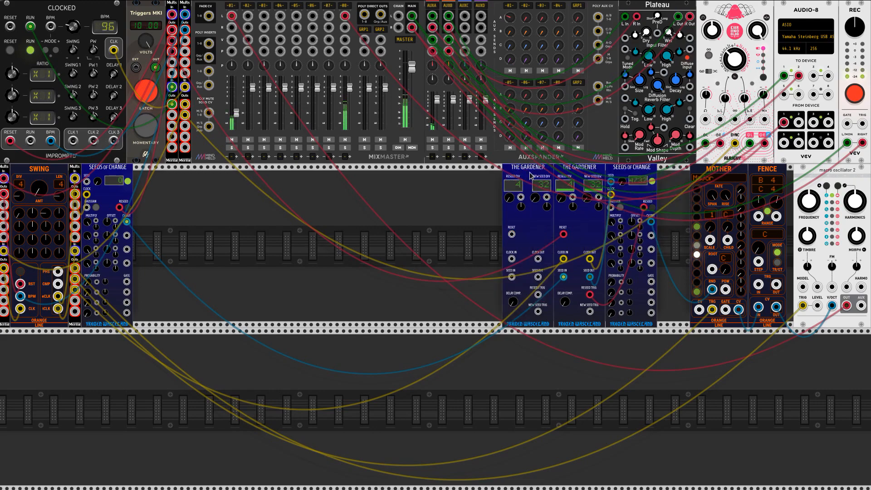
# Move the duplicated Gardener farther away from the original along the second row and initialize its settings
pyautogui.moveTo(530, 172); pyautogui.dragTo(404, 170)
pyautogui.rightClick(404, 170)
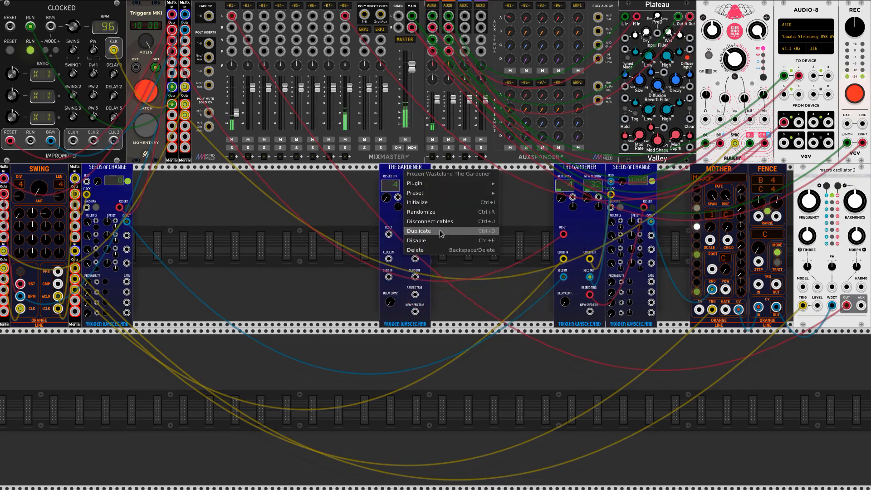
pyautogui.click(439, 203)
# Initialize and duplicate the Seeds of Change beside the original Gardener, placing the copy directly against the duplicated Gardener
pyautogui.rightClick(621, 166)
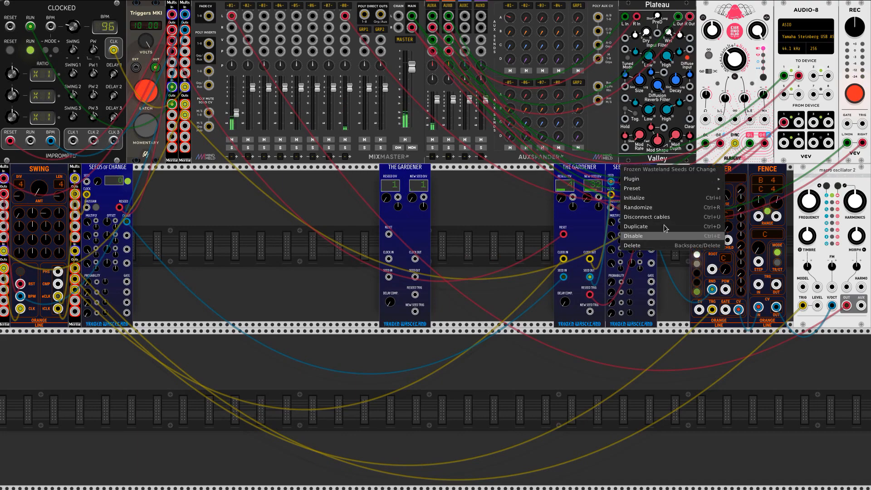
pyautogui.click(661, 198)
pyautogui.rightClick(642, 170)
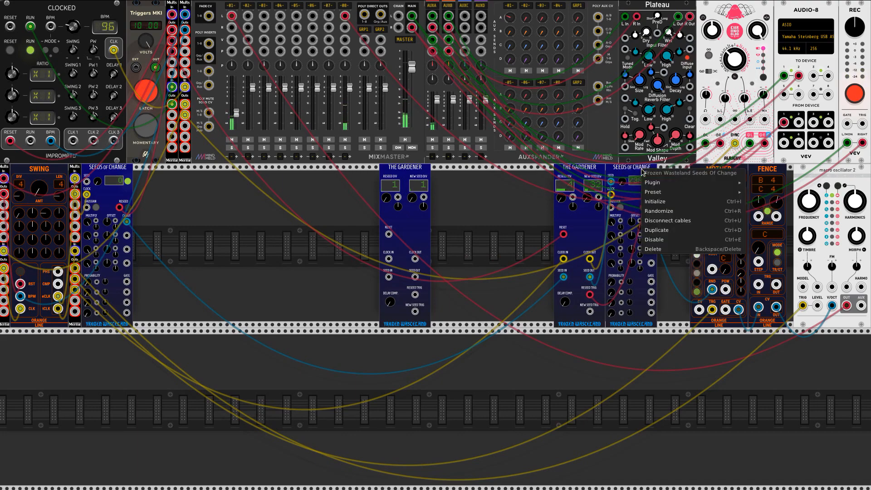
pyautogui.click(673, 231)
pyautogui.moveTo(535, 176); pyautogui.dragTo(464, 176)
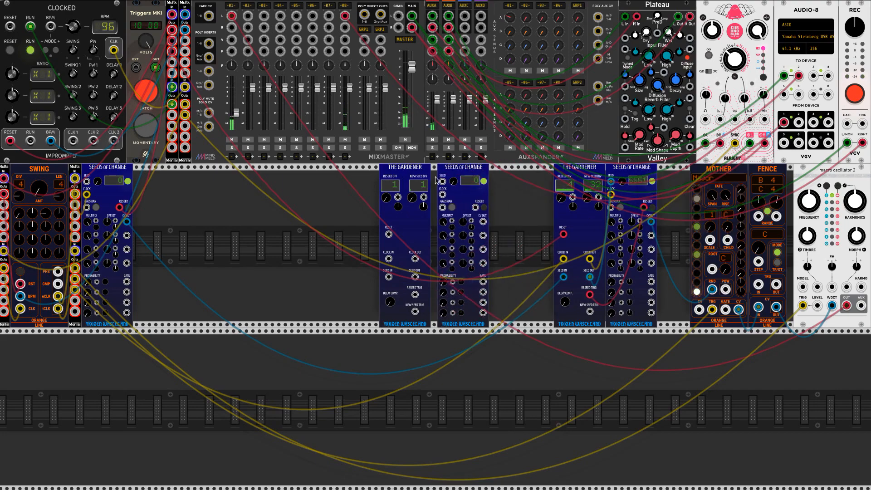
# Set the duplicated Gardener's Reseed division to 2 and its New Seed division to 4
pyautogui.moveTo(391, 203)
pyautogui.mouseDown()
pyautogui.moveTo(391, 184)
pyautogui.moveTo(387, 217)
pyautogui.moveTo(386, 187)
pyautogui.mouseUp()
pyautogui.rightClick(389, 201)
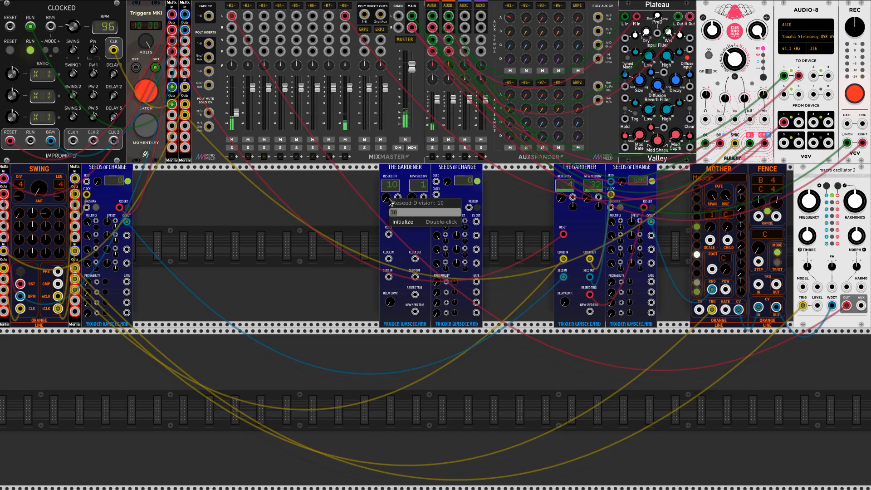
pyautogui.write('2')
pyautogui.press('Return')
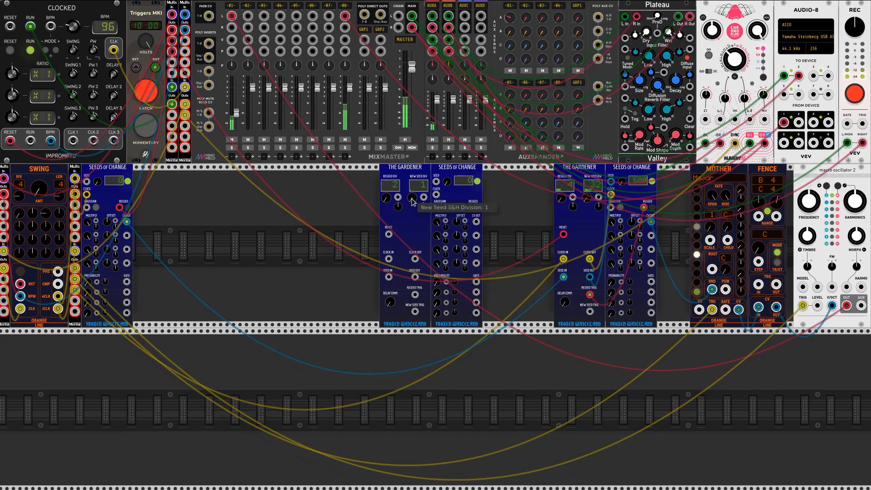
pyautogui.rightClick(412, 200)
pyautogui.write('4')
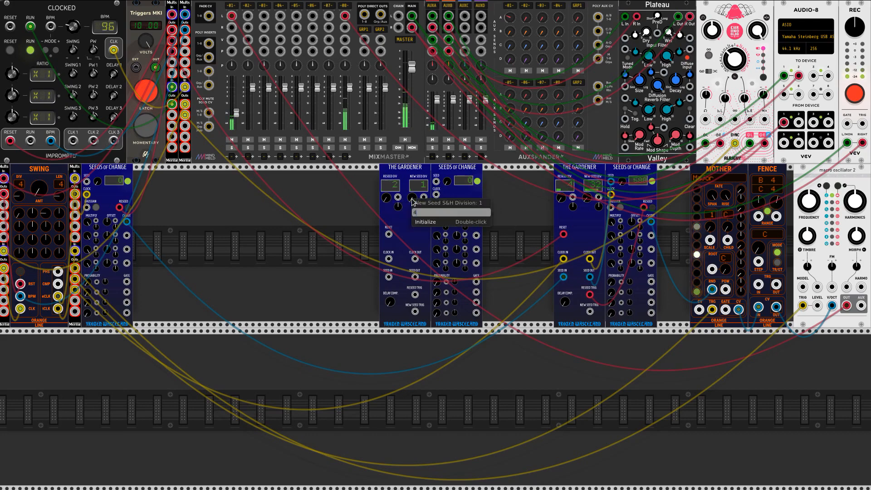
pyautogui.press('Return')
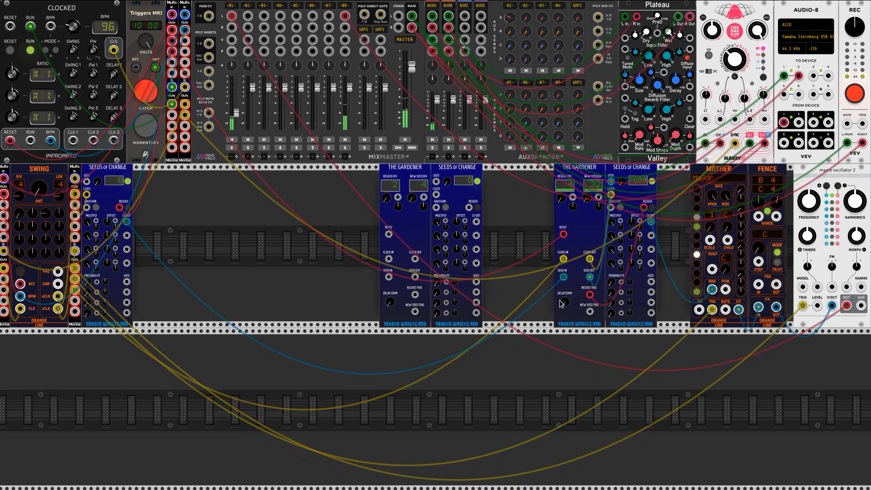
# Turn off the Triggers MKI latch and repatch the original Gardener's Seed In to the duplicated Seeds of Change's first CV output
pyautogui.click(147, 92)
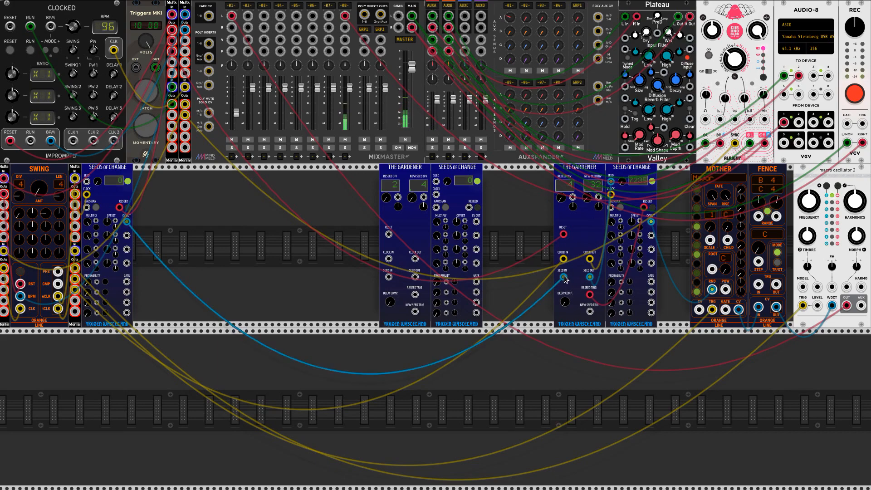
pyautogui.moveTo(125, 223); pyautogui.dragTo(476, 222)
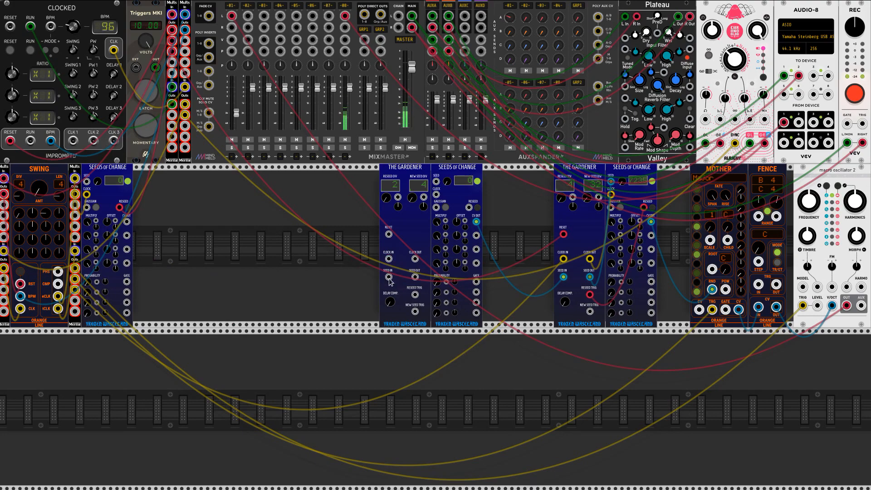
# Patch the duplicated Gardener's Seed In to the leftmost Seeds of Change's first CV output and its Reset to the reset multiple
pyautogui.moveTo(390, 280); pyautogui.dragTo(126, 223)
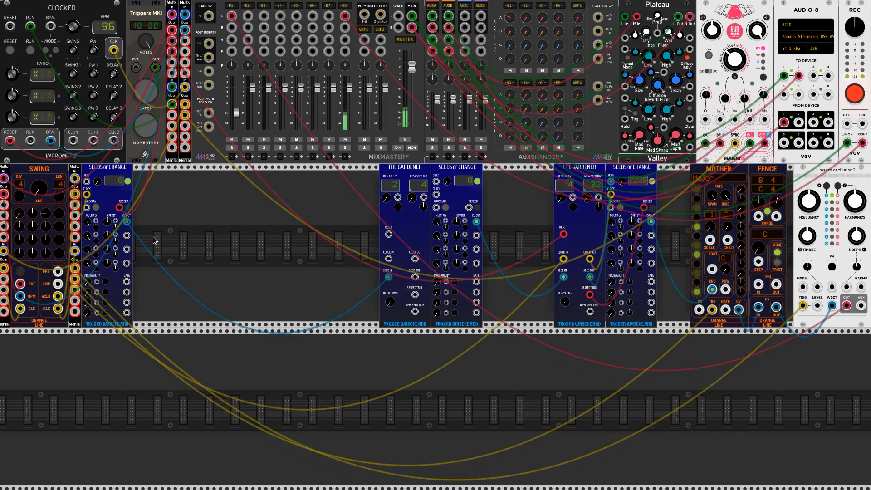
pyautogui.click(388, 235)
pyautogui.click(389, 235)
pyautogui.moveTo(388, 236); pyautogui.dragTo(172, 63)
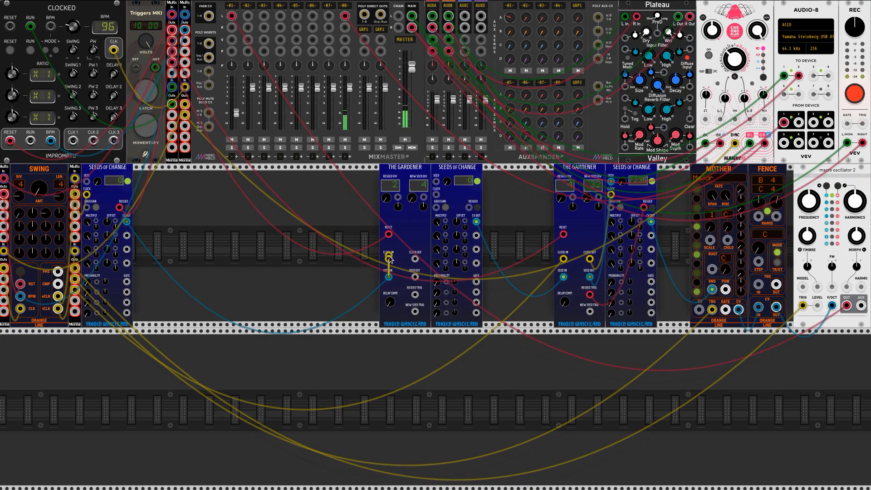
# Clock the duplicated Gardener from the original's New Seed Trig, and connect its Clock, Seed and Reseed Trig outputs to the adjoining Seeds of Change
pyautogui.moveTo(388, 259); pyautogui.dragTo(589, 312)
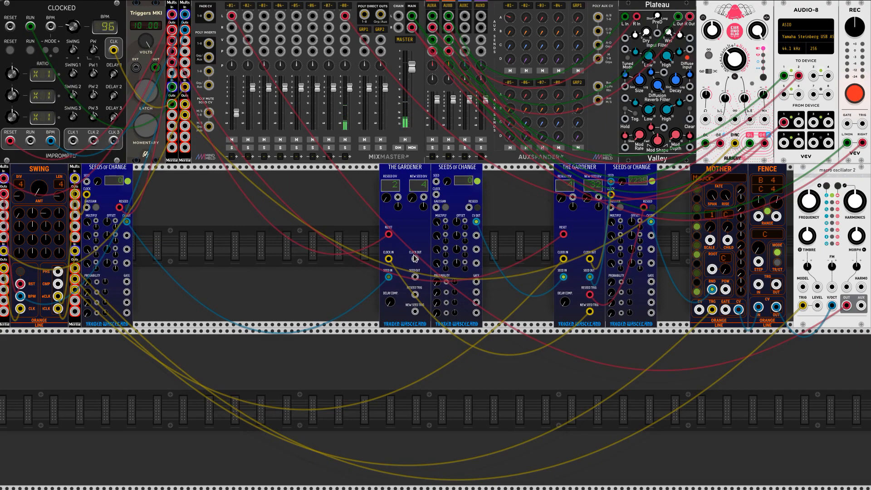
pyautogui.moveTo(415, 263)
pyautogui.mouseDown()
pyautogui.moveTo(434, 182)
pyautogui.moveTo(414, 277)
pyautogui.mouseUp()
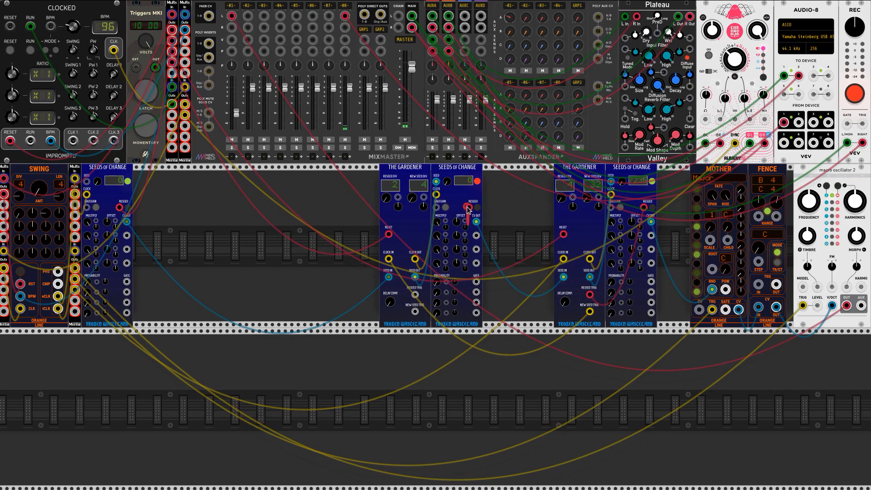
pyautogui.moveTo(469, 208); pyautogui.dragTo(415, 295)
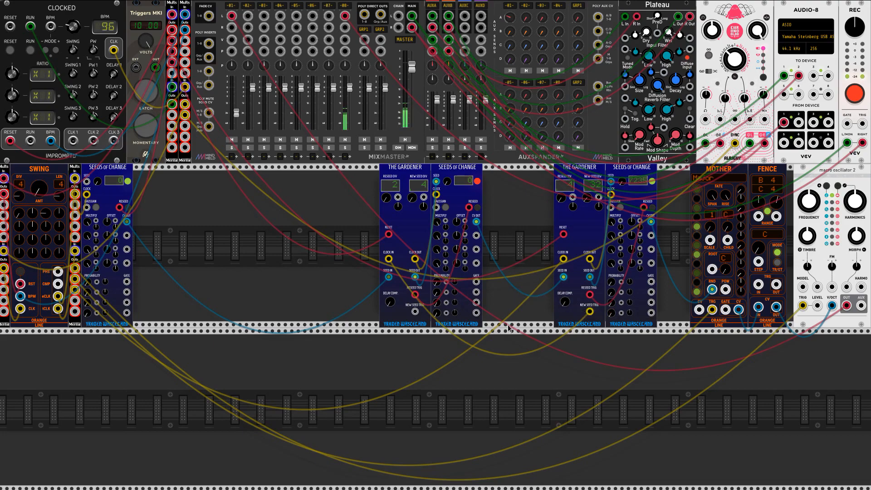
# Set the original Gardener's Seed Process Delay Compensation to 3
pyautogui.rightClick(565, 305)
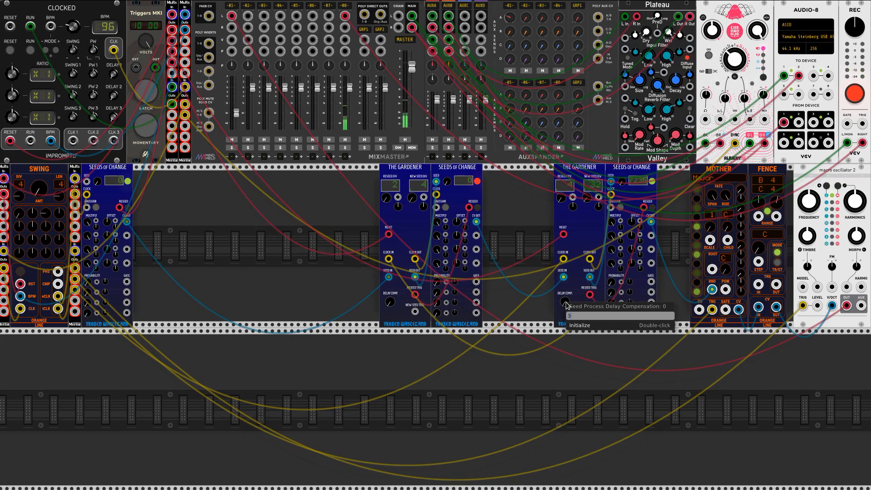
pyautogui.press('Return')
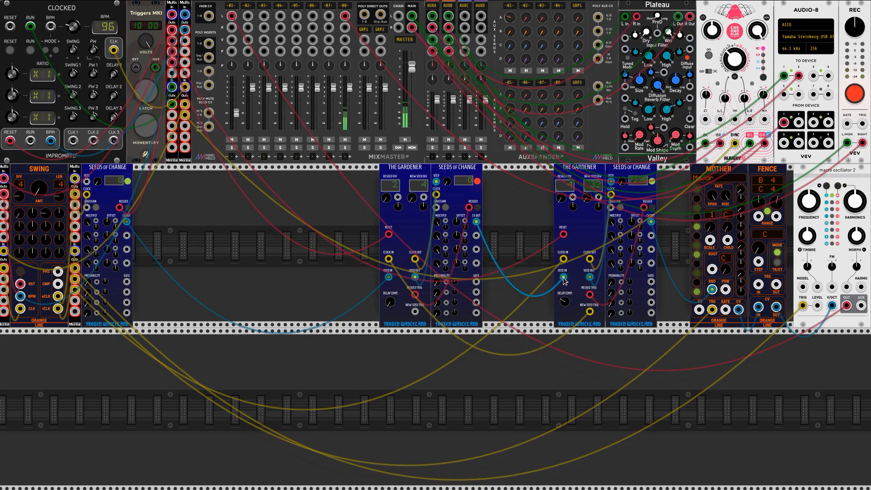
pyautogui.moveTo(570, 301)
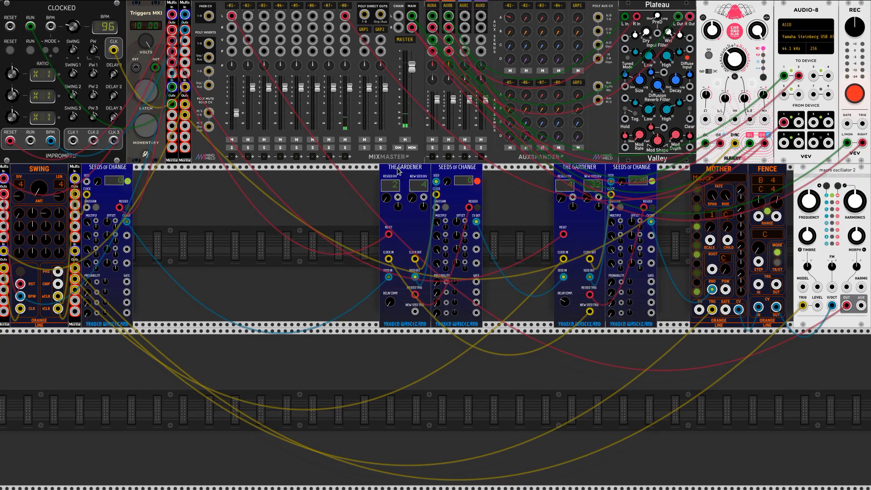
# Close the gaps so both Gardener and Seeds of Change pairs sit directly against Mother, and turn on the Triggers MKI latch
pyautogui.moveTo(398, 171); pyautogui.dragTo(502, 170)
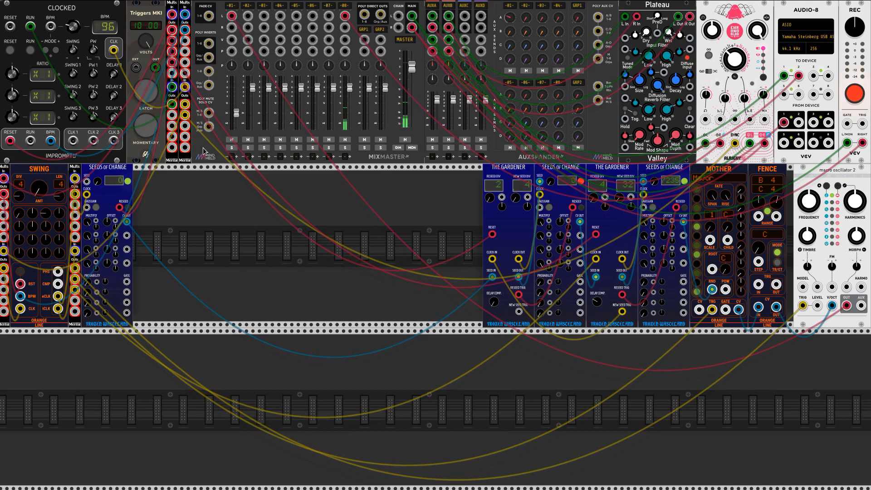
pyautogui.click(152, 89)
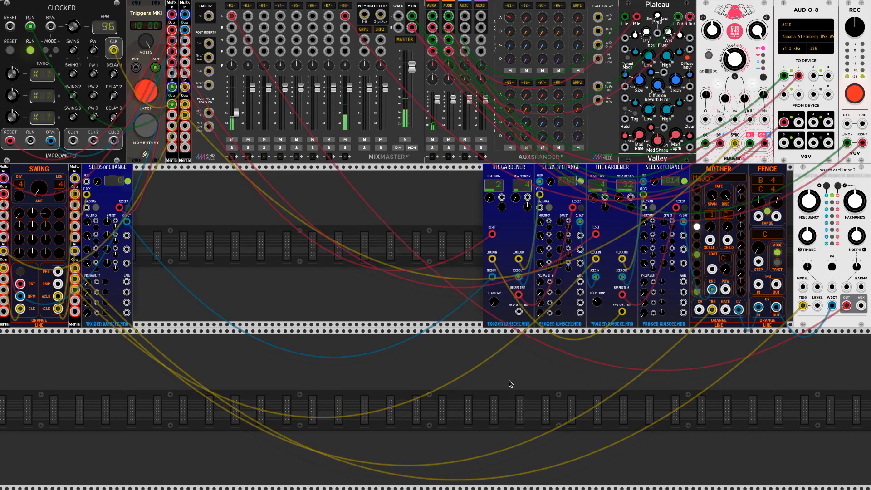
# Add an ML Modules Quantum to the second row, between the leftmost Seeds of Change and the duplicated Gardener
pyautogui.rightClick(309, 236)
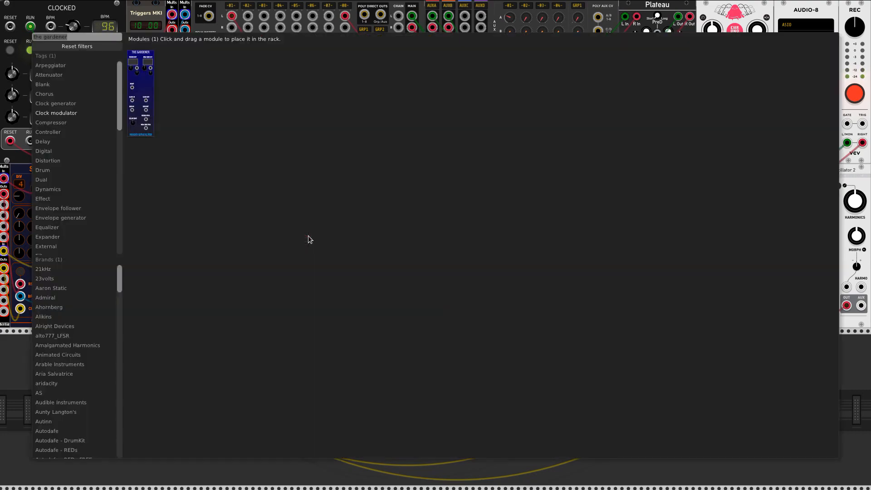
pyautogui.write('quantum')
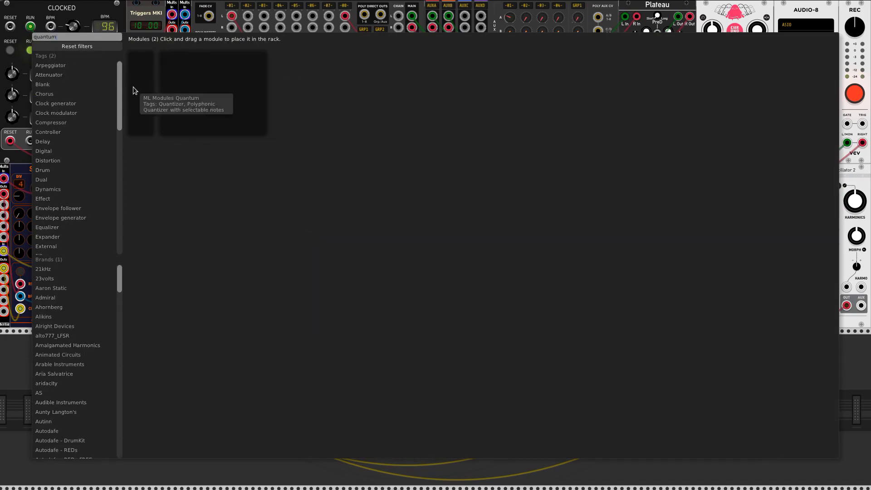
pyautogui.moveTo(133, 87); pyautogui.dragTo(418, 172)
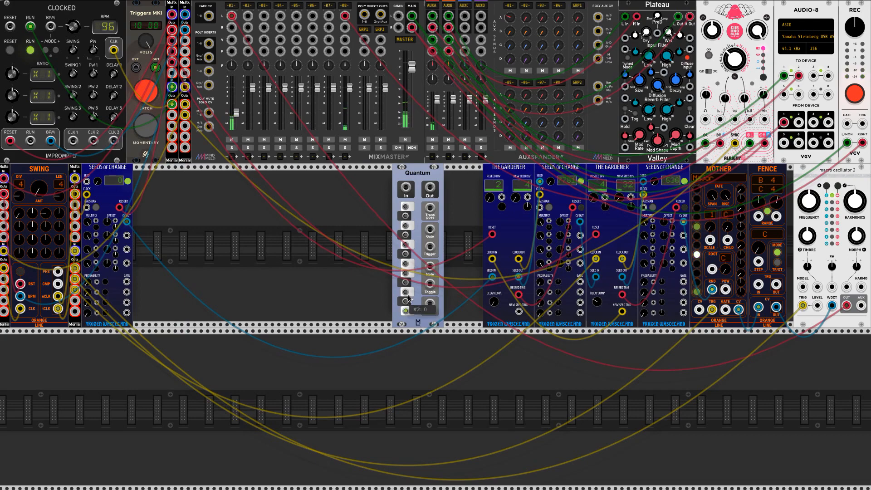
# Enable the lowest six white-key notes, C through A, in Quantum
pyautogui.click(405, 310)
pyautogui.click(406, 291)
pyautogui.click(405, 273)
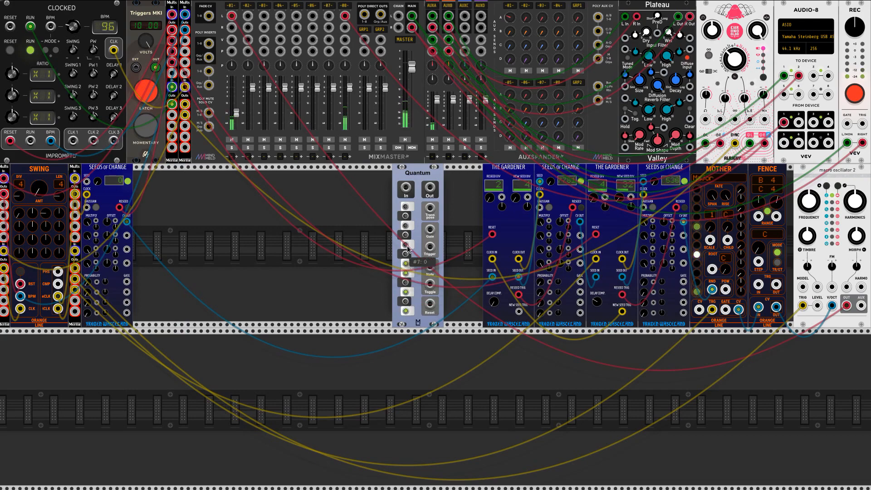
pyautogui.click(406, 263)
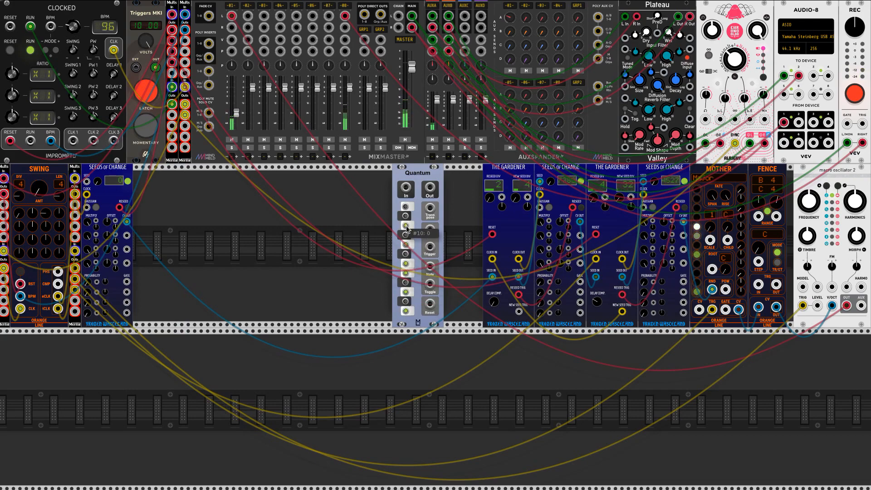
pyautogui.click(406, 225)
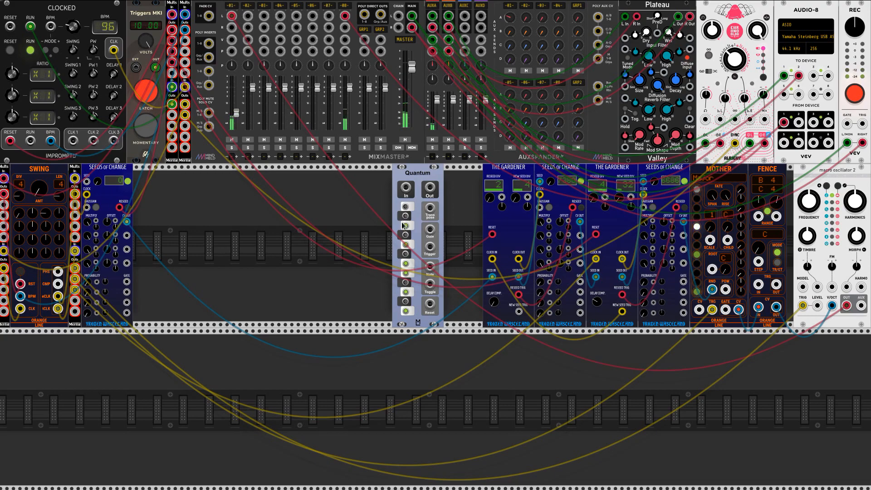
# Add a Mockba Modular Dividah before Quantum and patch its clock and reset inputs from the clock and reset multiples
pyautogui.rightClick(322, 241)
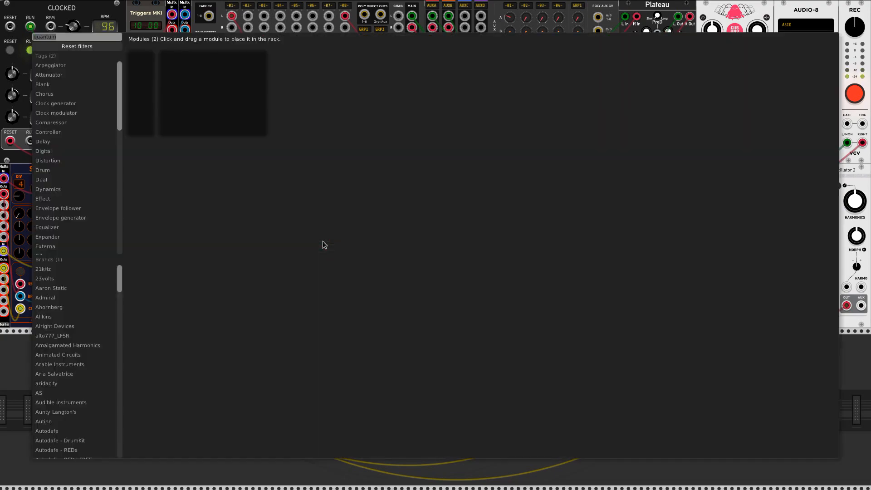
pyautogui.write('dividah')
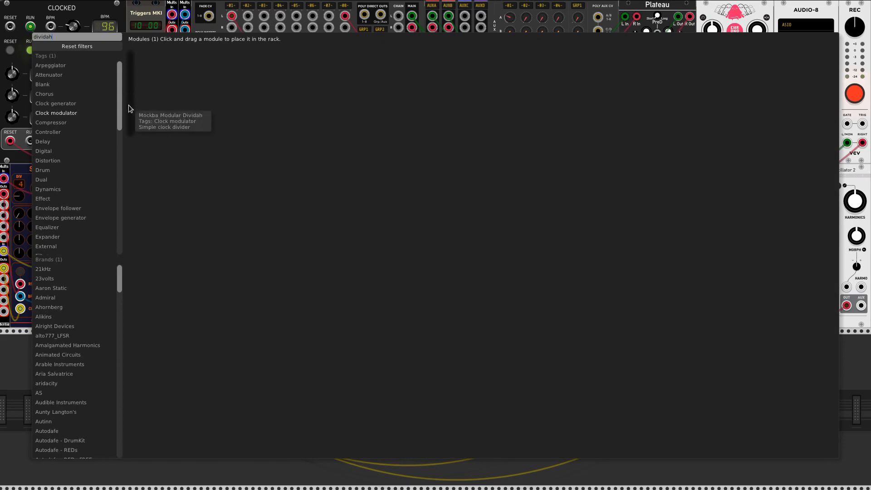
pyautogui.moveTo(129, 105); pyautogui.dragTo(357, 181)
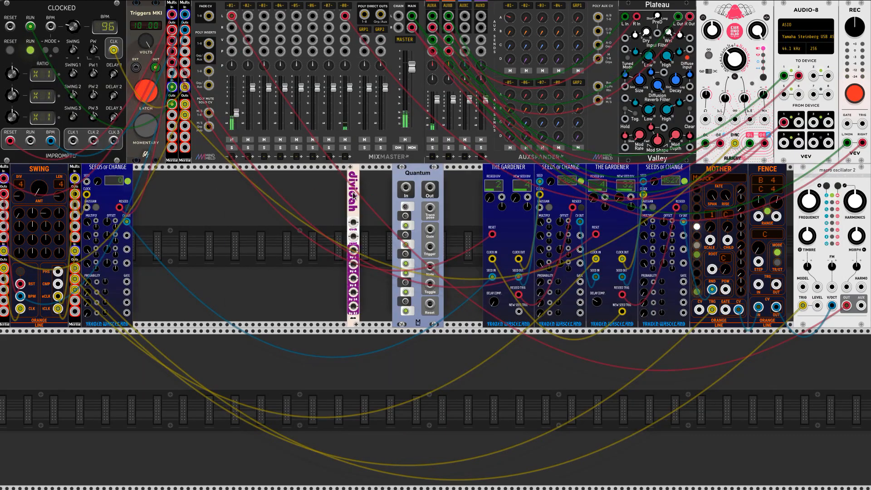
pyautogui.moveTo(353, 223); pyautogui.dragTo(75, 301)
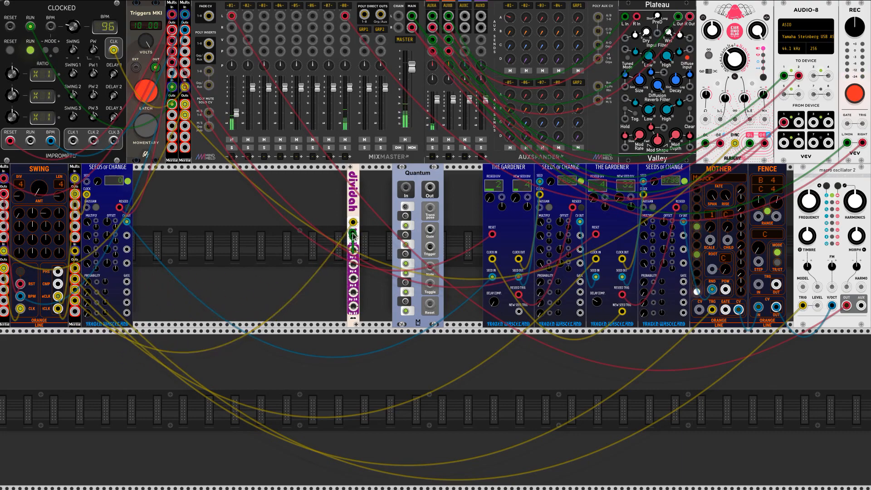
pyautogui.moveTo(353, 237); pyautogui.dragTo(185, 87)
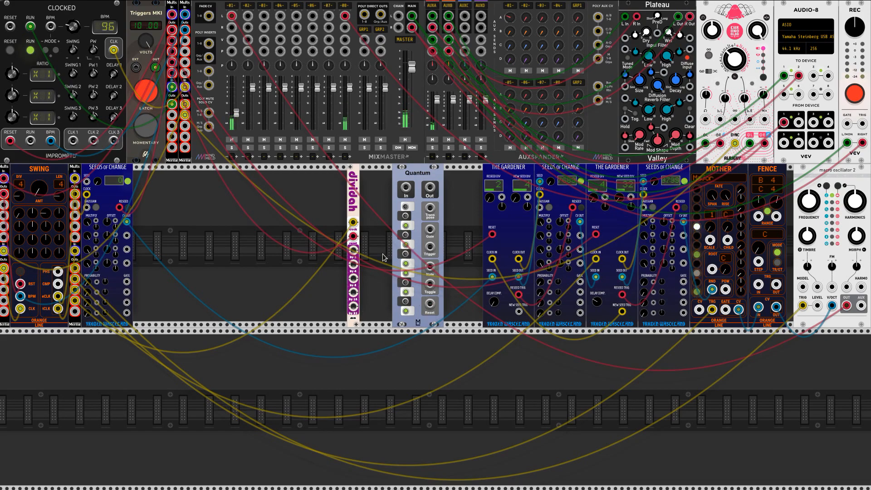
# Add a Holdah module and place it directly after Dividah in the second row
pyautogui.rightClick(372, 217)
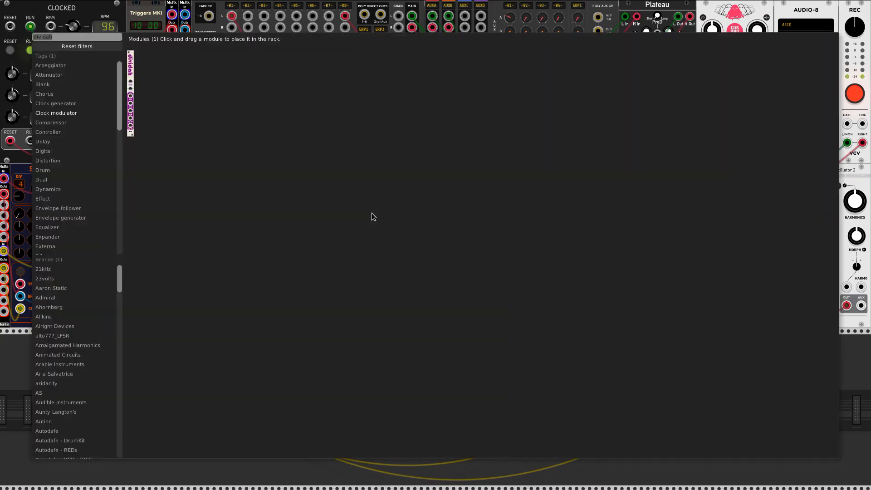
pyautogui.write('holdah')
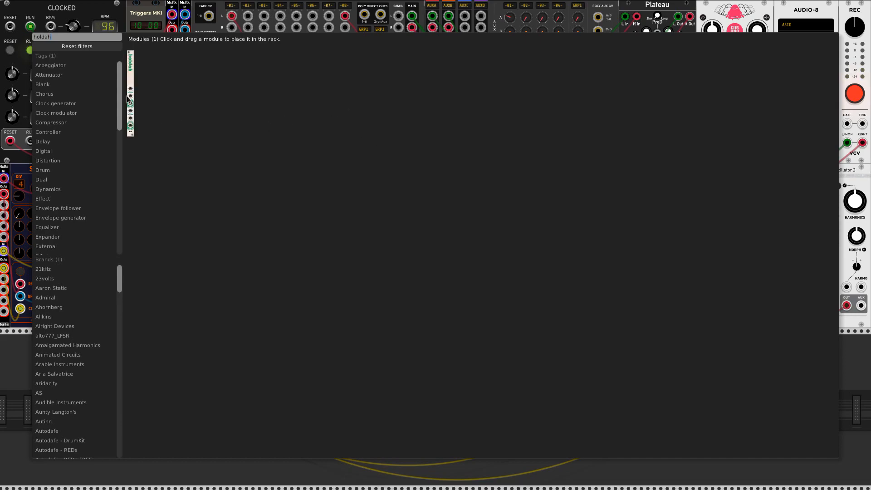
pyautogui.click(130, 70)
pyautogui.scroll(3, 282, 212)
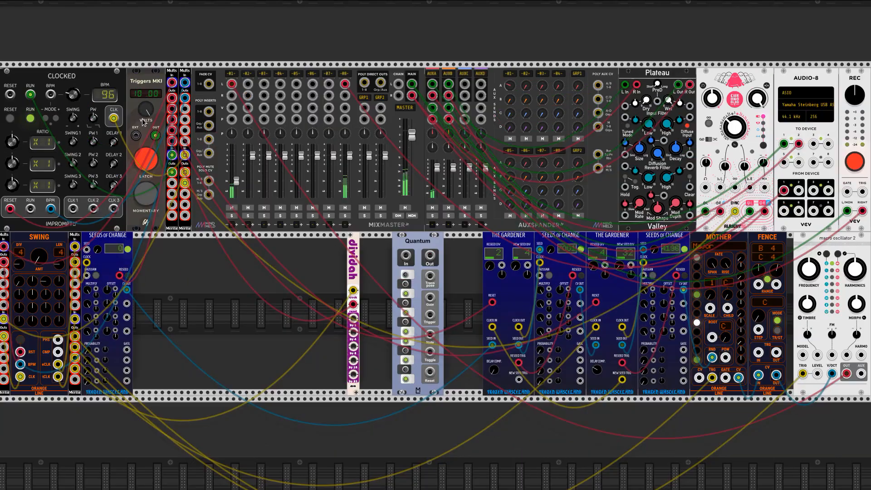
pyautogui.moveTo(185, 291); pyautogui.dragTo(256, 298)
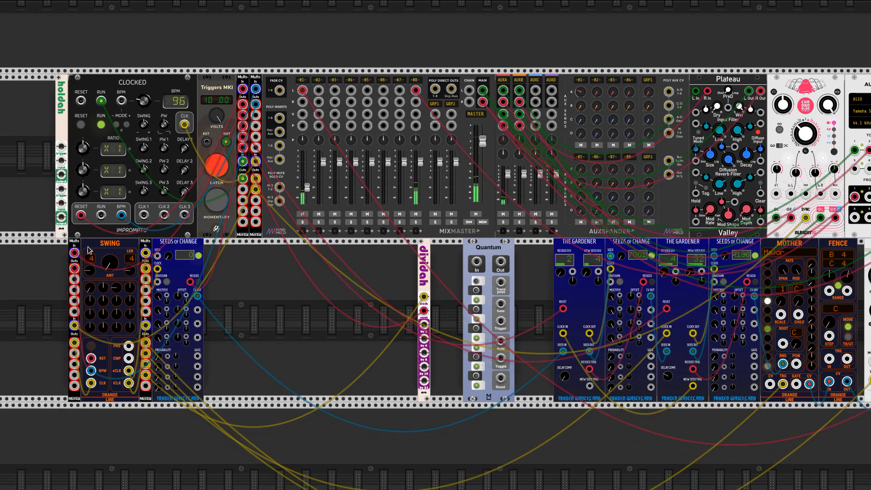
pyautogui.moveTo(63, 199); pyautogui.dragTo(446, 372)
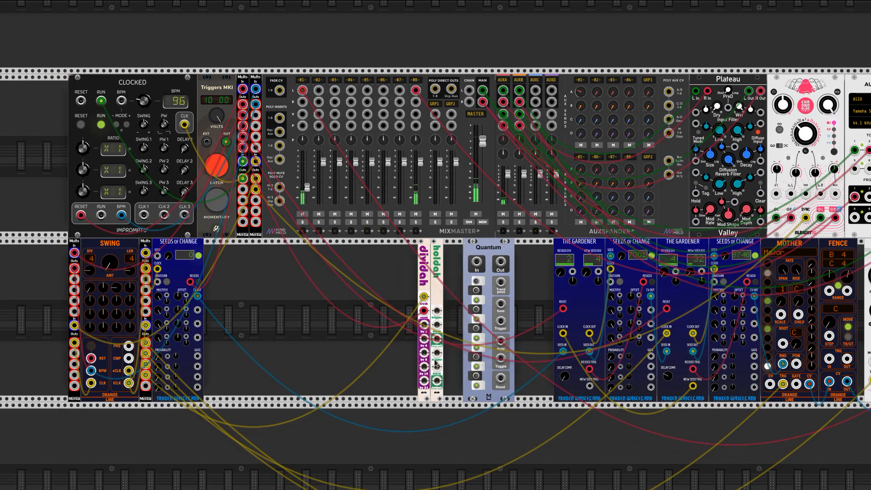
pyautogui.scroll(-1, 445, 371)
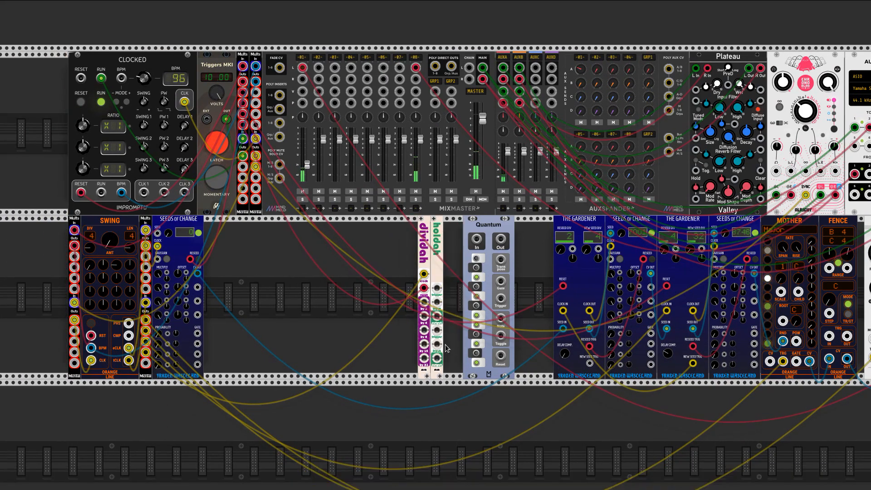
# Patch Holdah's first trigger from Dividah's last division output and its first signal input from the leftmost Seeds of Change's second CV output
pyautogui.click(438, 290)
pyautogui.moveTo(439, 290); pyautogui.dragTo(426, 360)
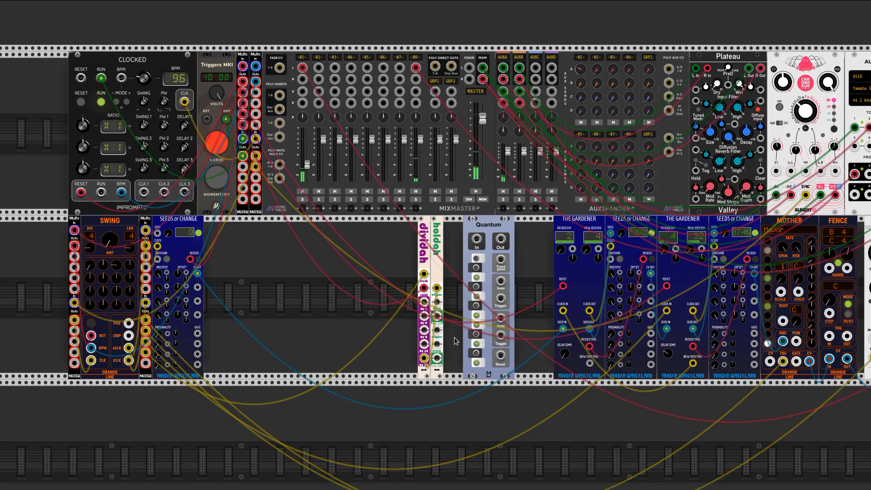
pyautogui.click(437, 305)
pyautogui.moveTo(436, 304); pyautogui.dragTo(197, 287)
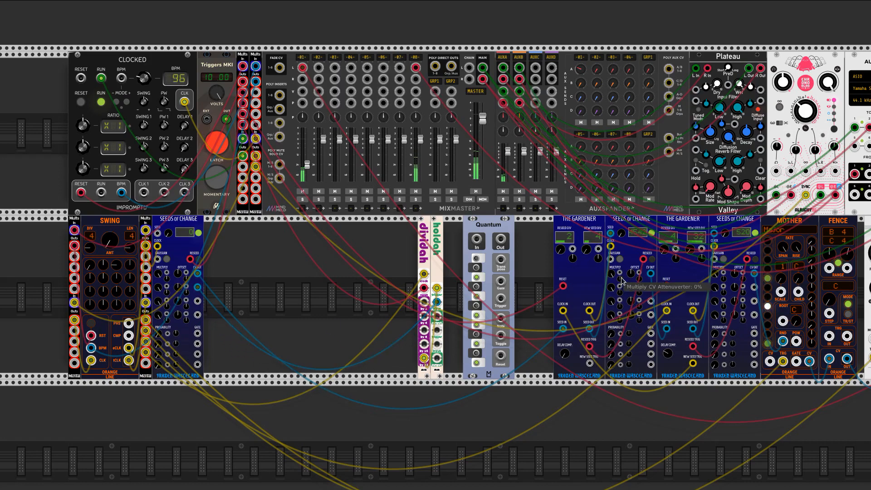
# Connect Holdah's first output to Quantum's In, and Quantum's Out to Mother's Child input
pyautogui.click(437, 317)
pyautogui.click(437, 317)
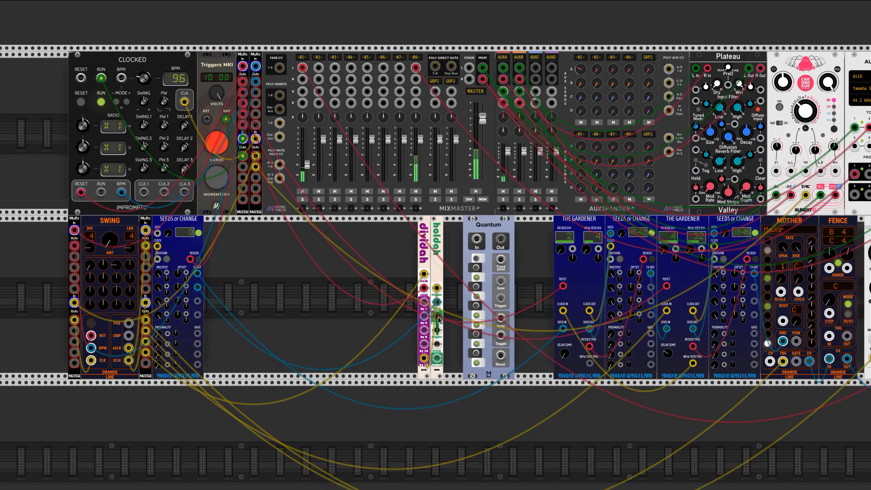
pyautogui.click(438, 317)
pyautogui.moveTo(438, 318); pyautogui.dragTo(476, 239)
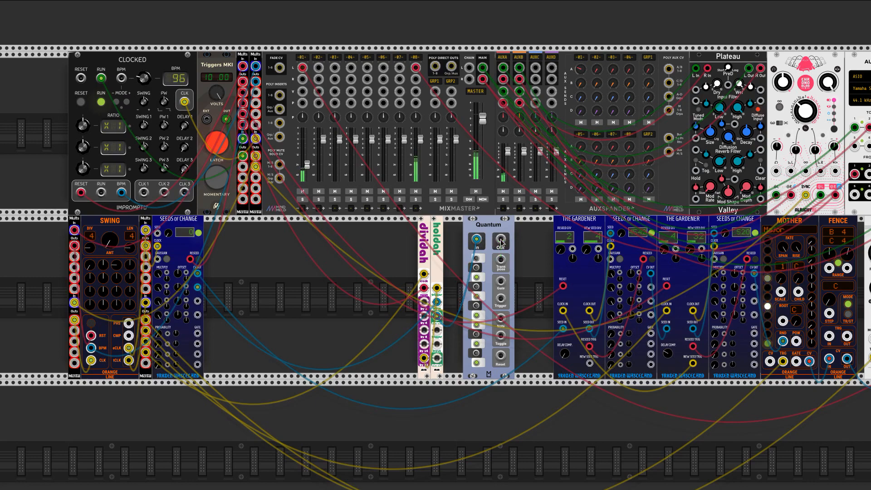
pyautogui.moveTo(501, 243); pyautogui.dragTo(798, 291)
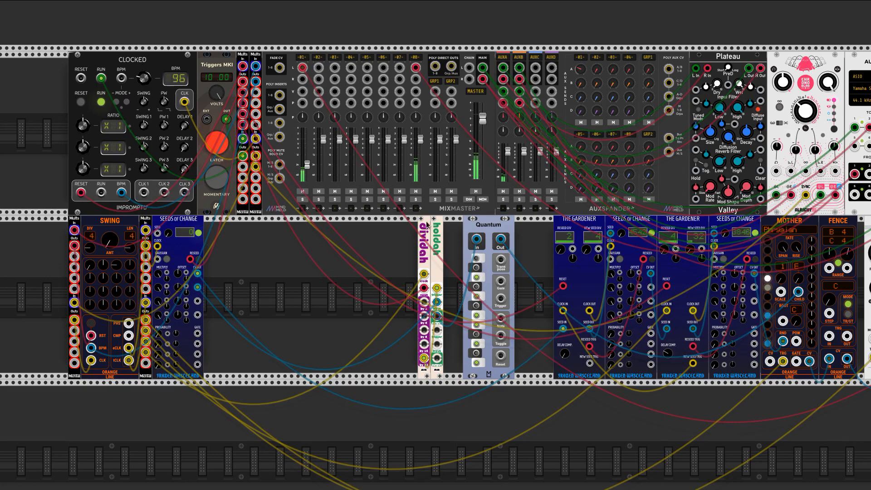
# Move Dividah, Holdah and Quantum against the duplicated Gardener, and shift the joined modules over to meet macro oscillator 2
pyautogui.moveTo(425, 224); pyautogui.dragTo(486, 255)
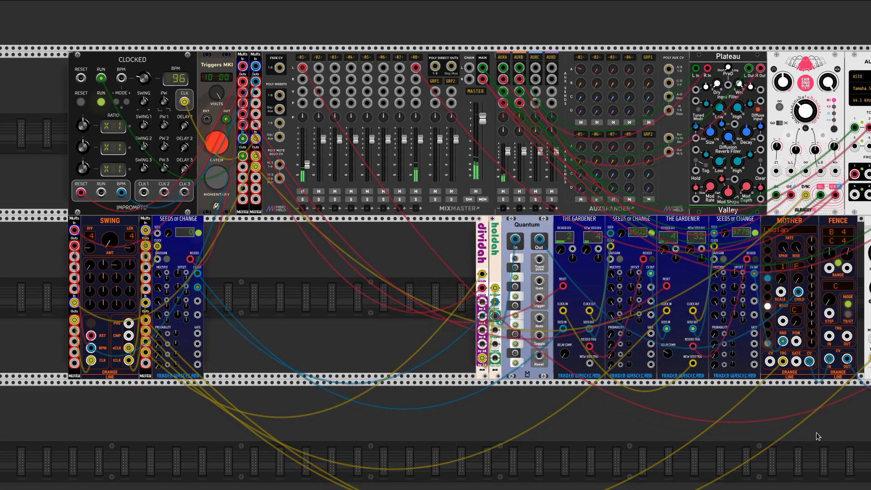
pyautogui.moveTo(816, 433); pyautogui.dragTo(734, 422)
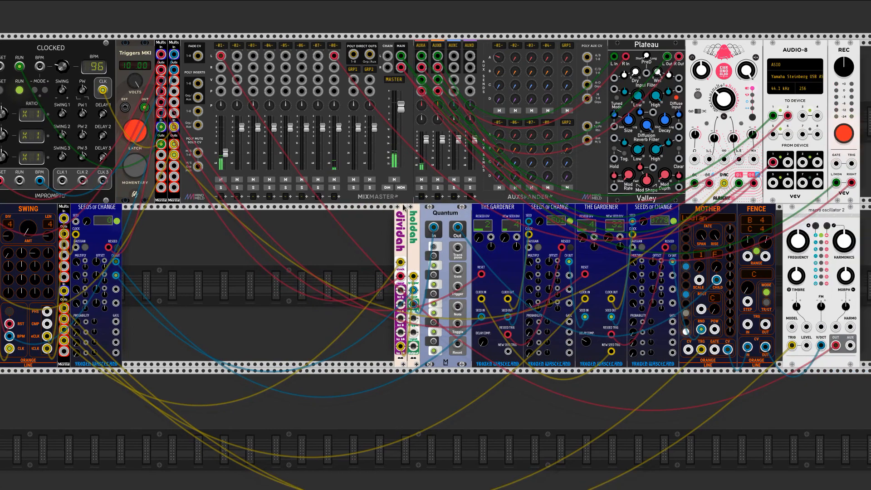
pyautogui.moveTo(400, 211); pyautogui.dragTo(407, 211)
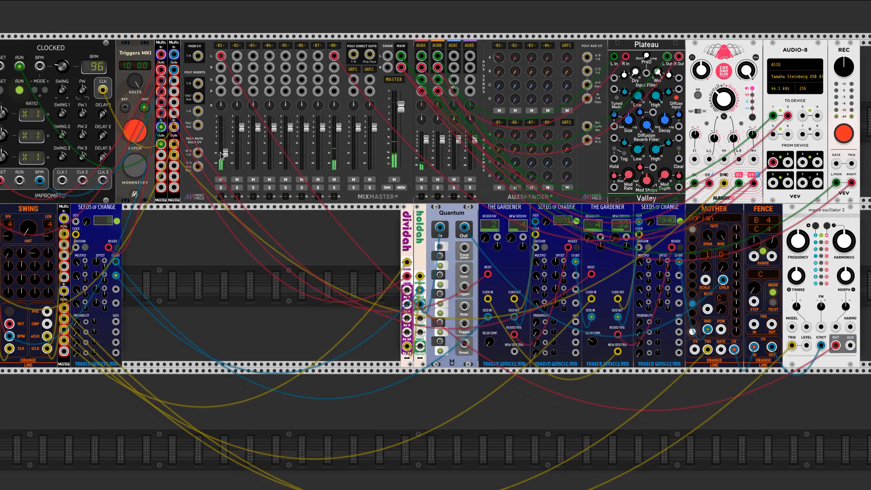
# Raise the first mixer channel's fader slightly and set the second Gardener's New Seed S&H Division to 16
pyautogui.moveTo(225, 153); pyautogui.dragTo(225, 149)
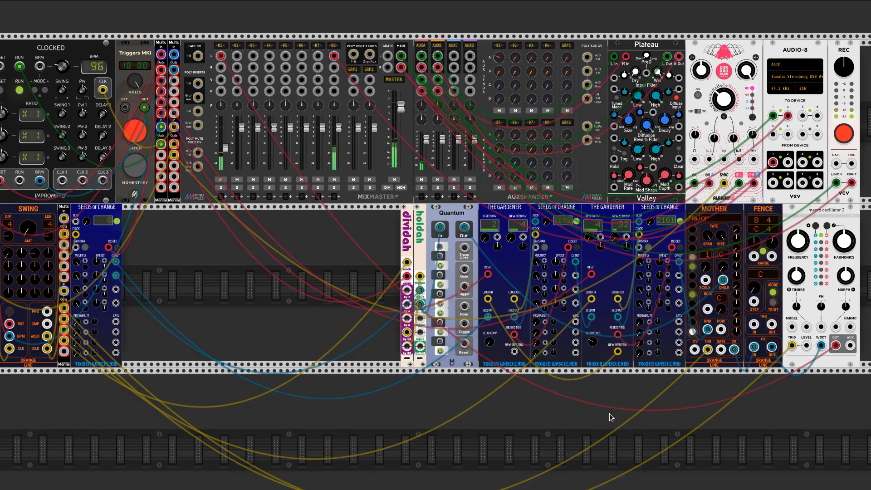
pyautogui.rightClick(615, 238)
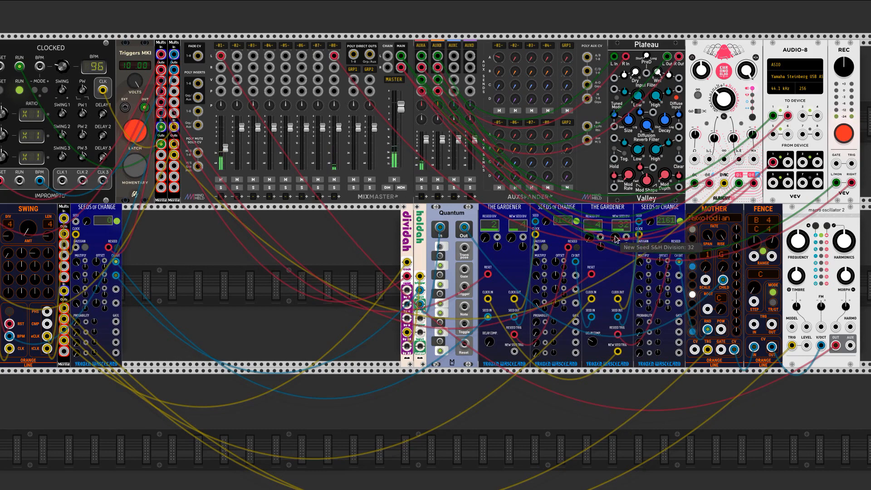
pyautogui.write('16')
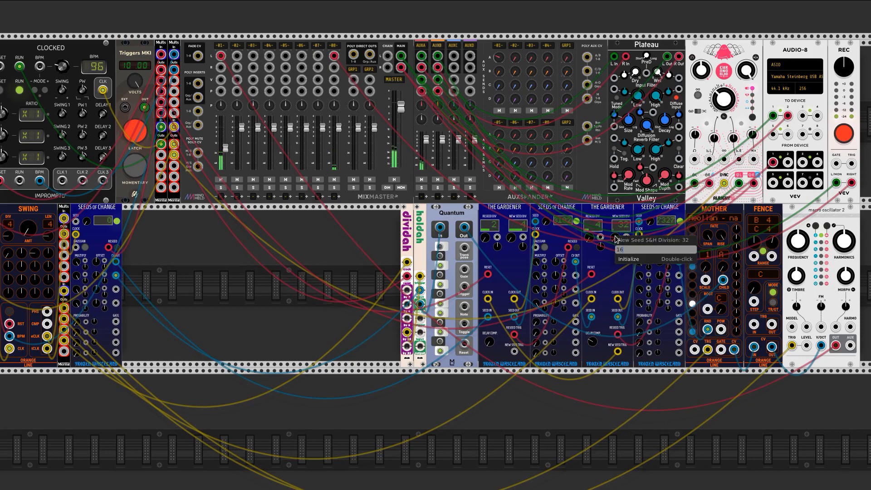
pyautogui.press('Return')
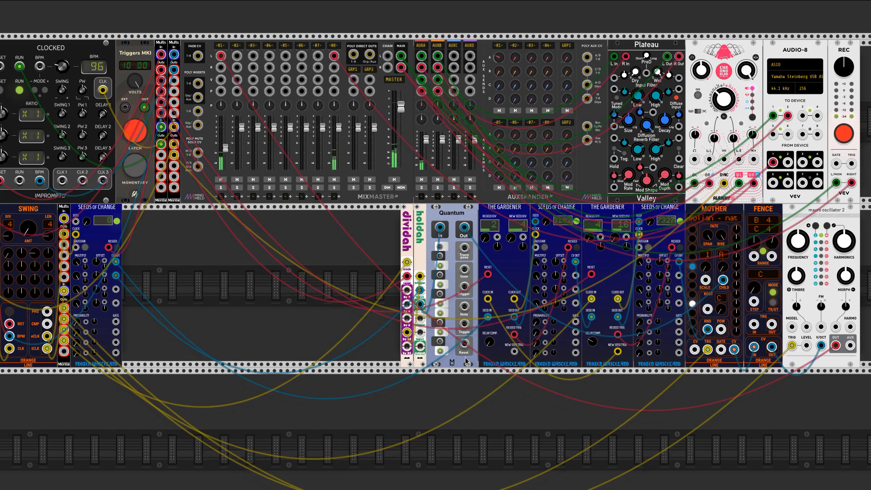
# Stop the running sequence, then select Mother's scale slot 2 and assign the Major scale to it
pyautogui.click(132, 127)
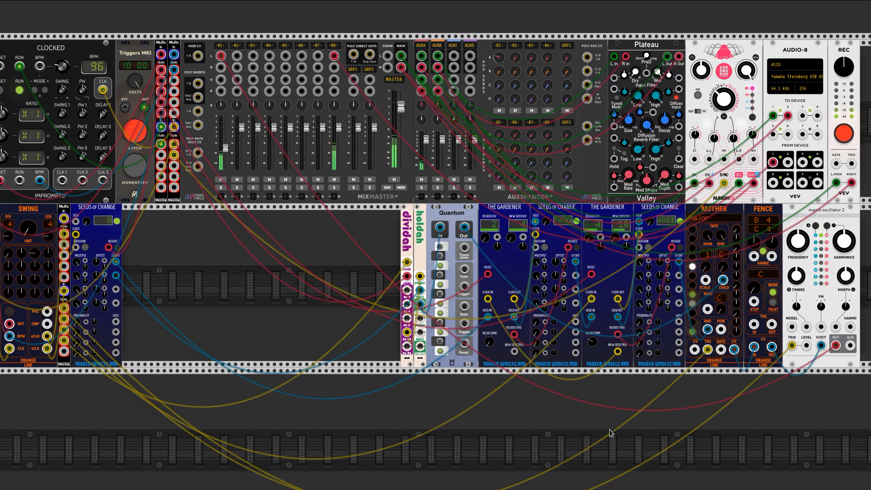
pyautogui.click(135, 131)
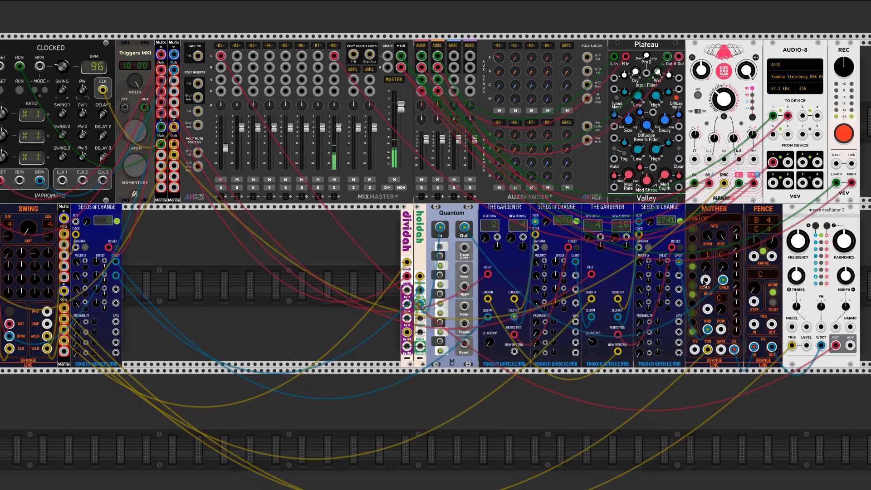
pyautogui.moveTo(706, 270)
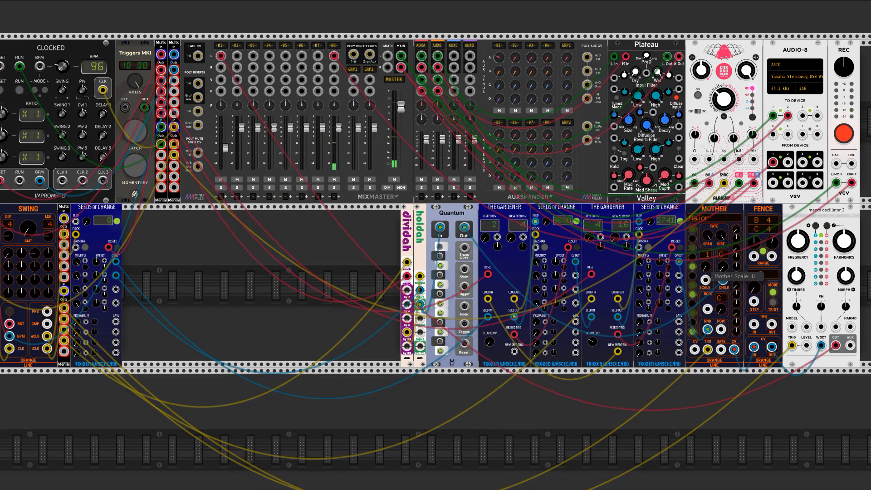
pyautogui.moveTo(705, 279); pyautogui.dragTo(706, 273)
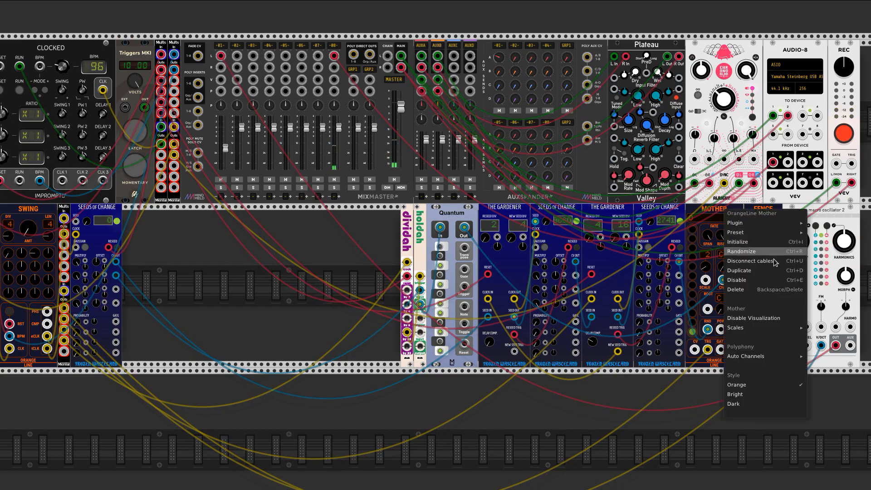
pyautogui.moveTo(766, 328)
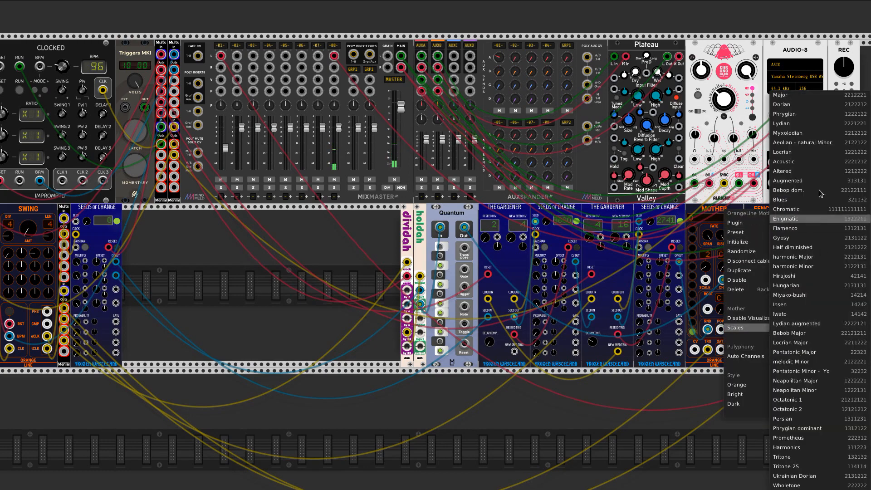
pyautogui.click(814, 96)
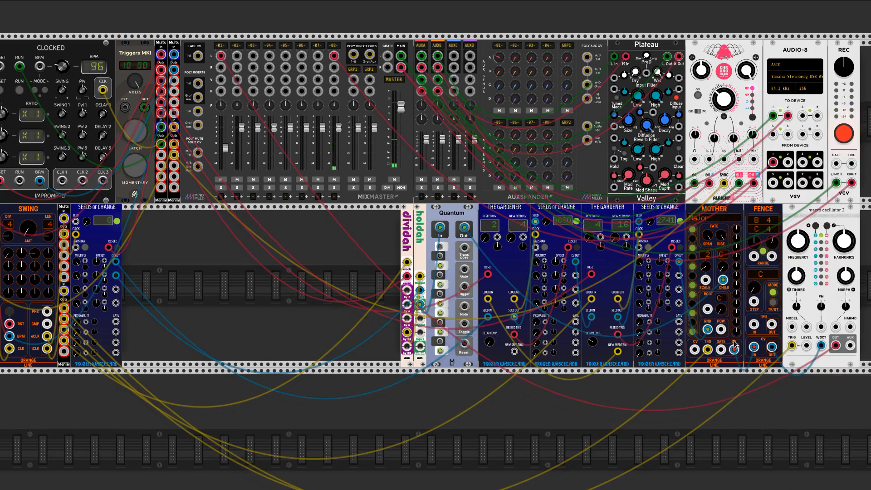
# Adjust the individual note weights for Mother's scale slot 2
pyautogui.moveTo(736, 314); pyautogui.dragTo(736, 385)
pyautogui.moveTo(735, 287); pyautogui.dragTo(736, 358)
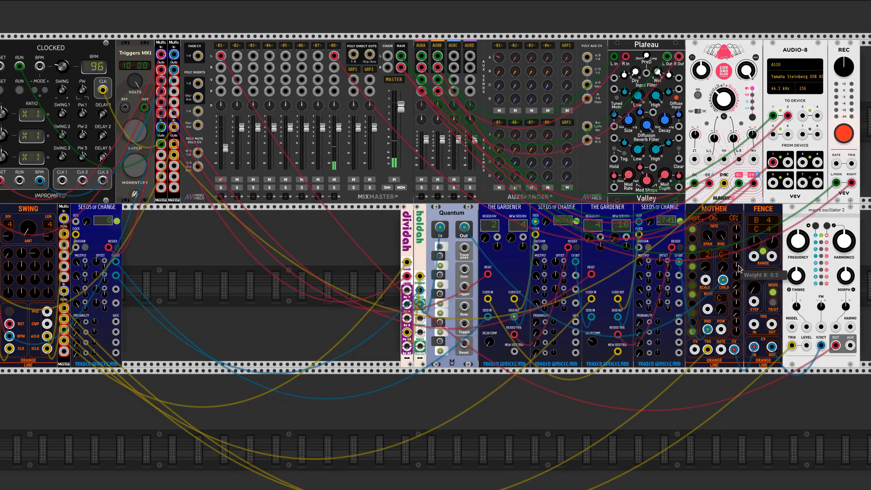
pyautogui.moveTo(735, 250); pyautogui.dragTo(735, 309)
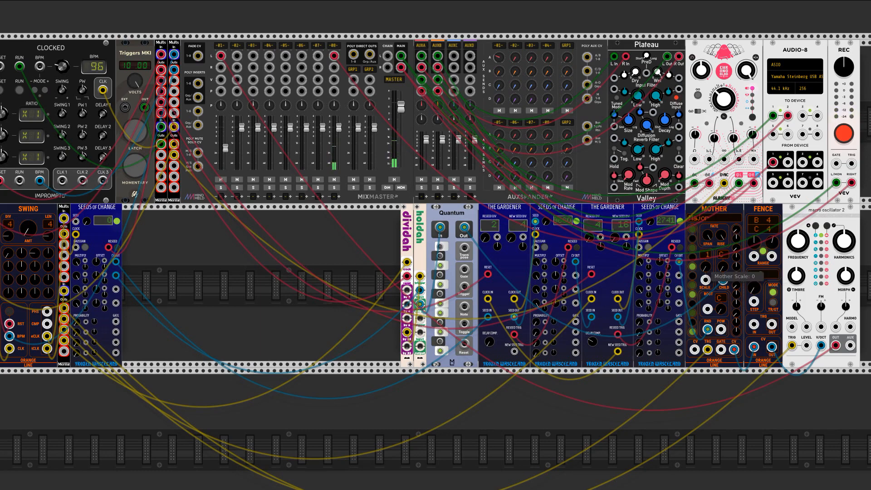
# Switch Mother between scale slots 1 and 2, return it to slot 1, and start the sequence with the trigger latch
pyautogui.moveTo(705, 280); pyautogui.dragTo(705, 276)
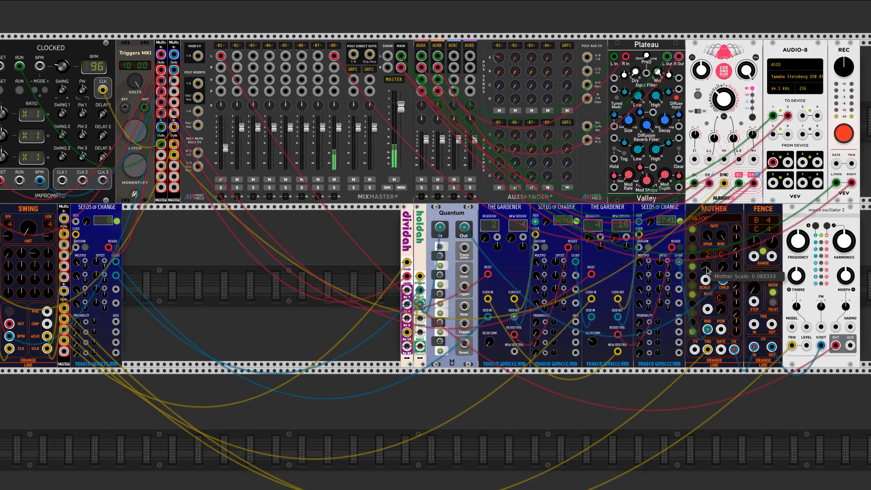
pyautogui.moveTo(705, 280); pyautogui.dragTo(707, 265)
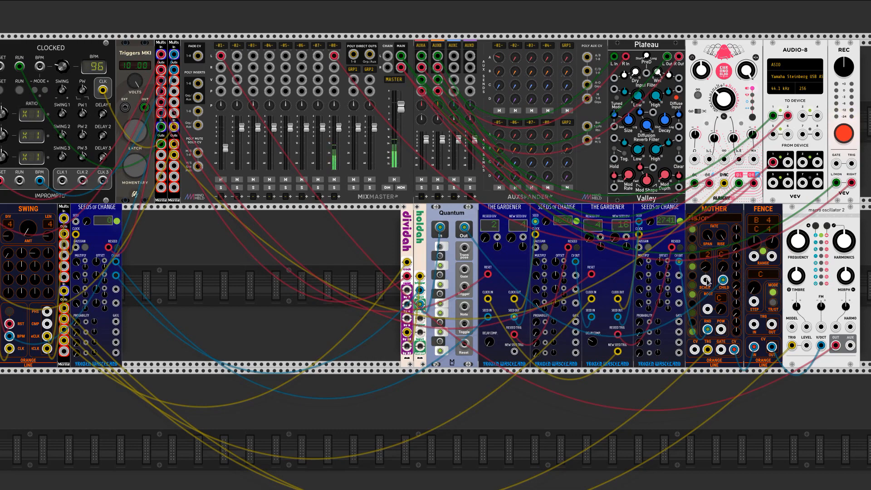
pyautogui.moveTo(706, 280); pyautogui.dragTo(706, 282)
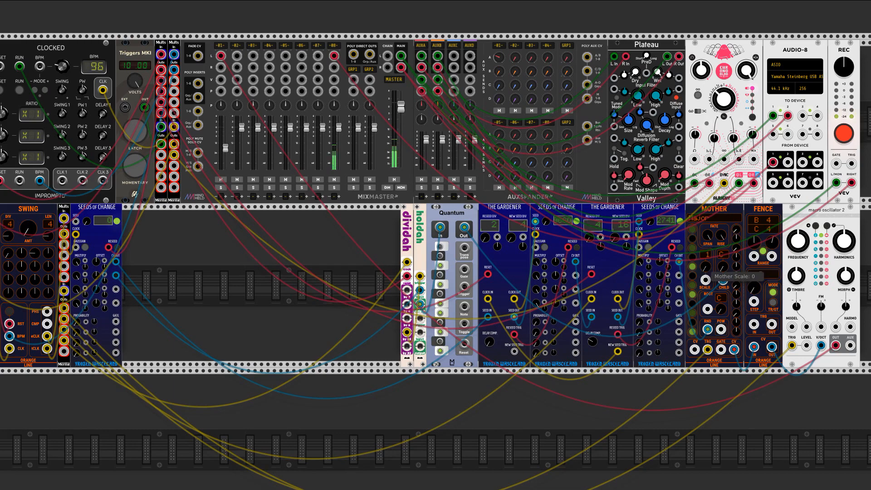
pyautogui.click(139, 136)
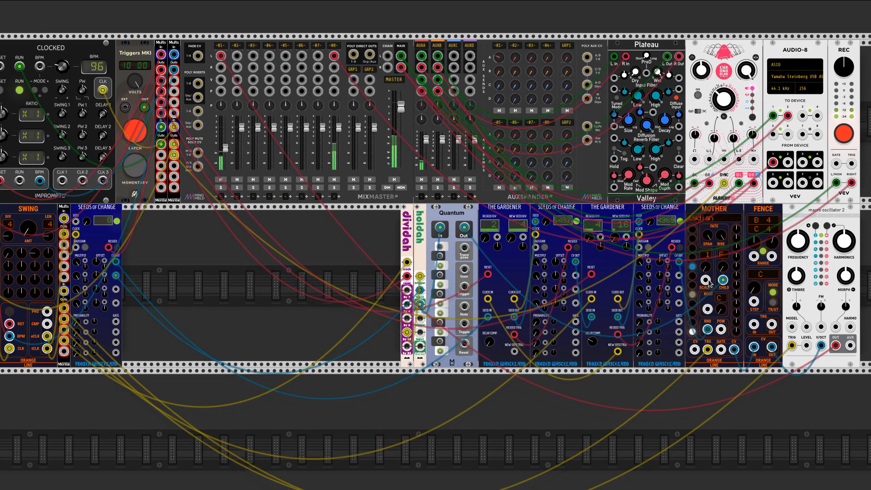
# Switch Mother to scale slot 2 while the sequence plays
pyautogui.moveTo(706, 266)
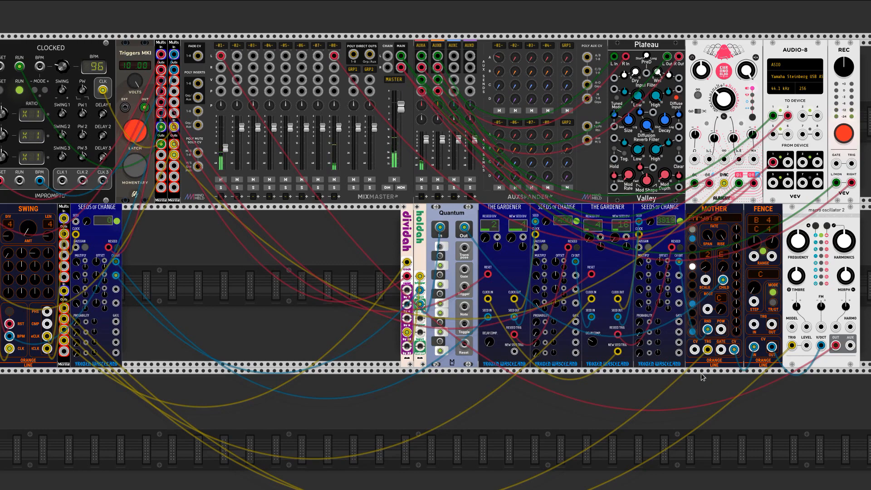
pyautogui.moveTo(705, 279); pyautogui.dragTo(704, 282)
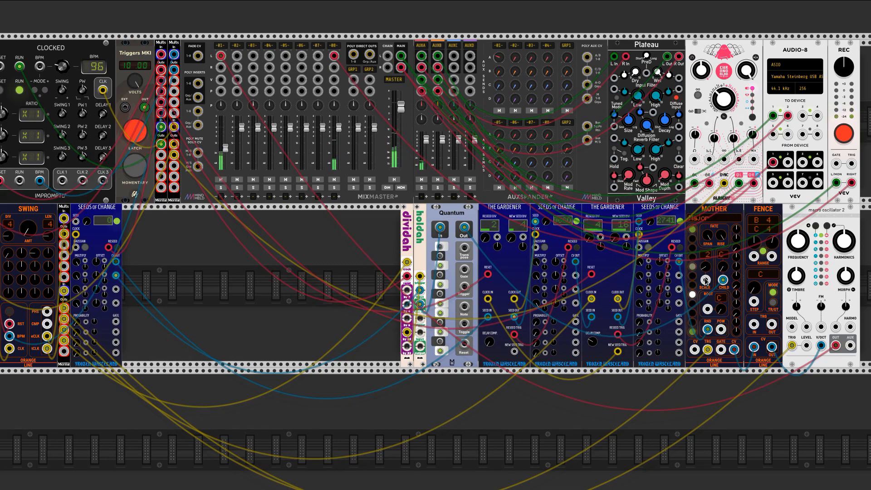
pyautogui.moveTo(706, 280); pyautogui.dragTo(705, 278)
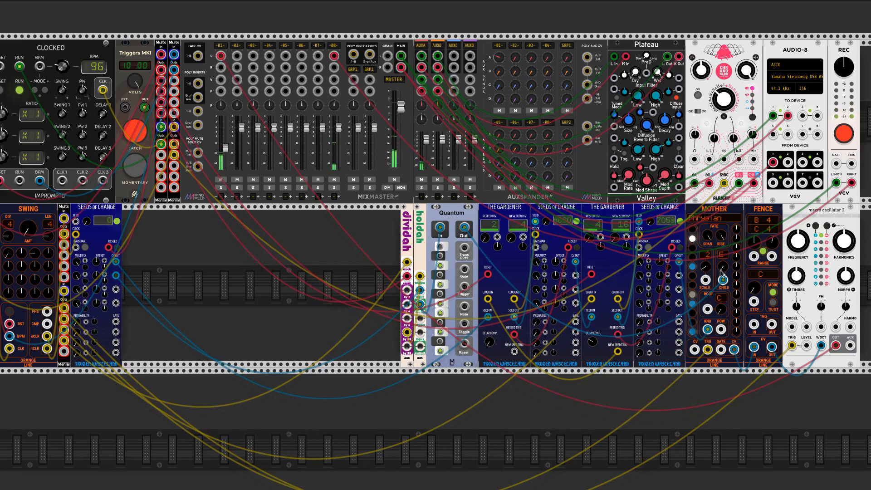
pyautogui.moveTo(709, 281); pyautogui.dragTo(714, 280)
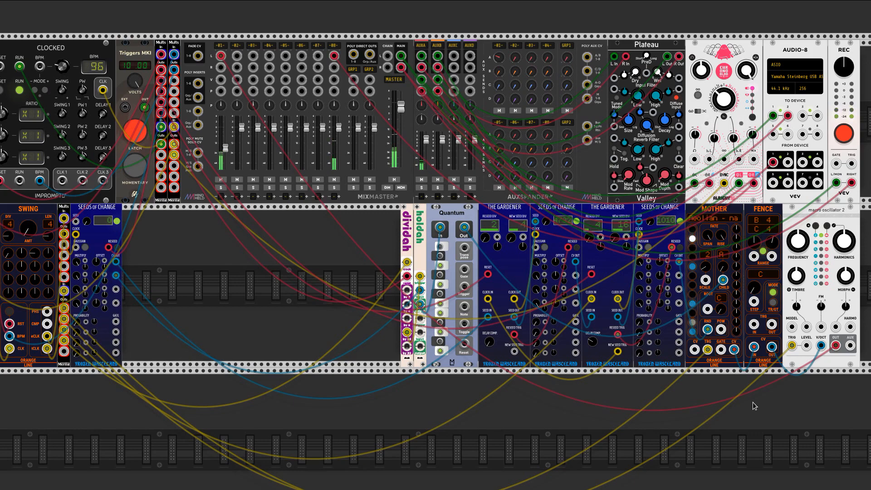
pyautogui.moveTo(739, 428); pyautogui.dragTo(748, 393)
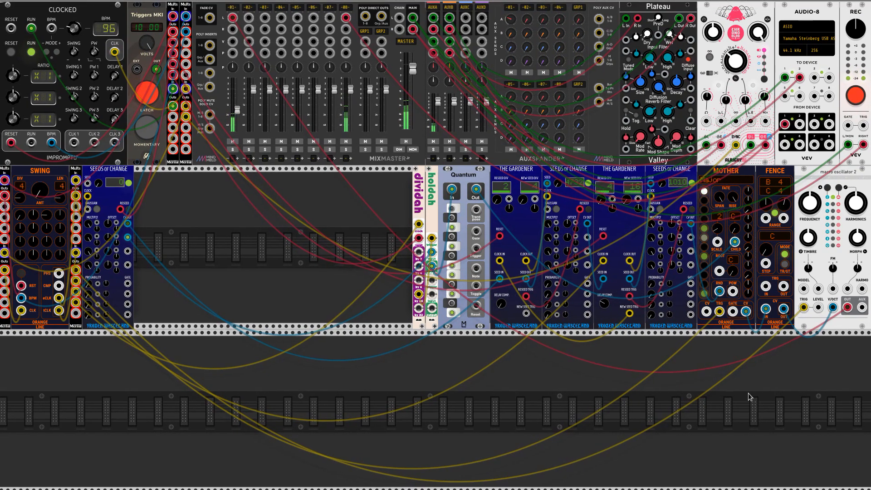